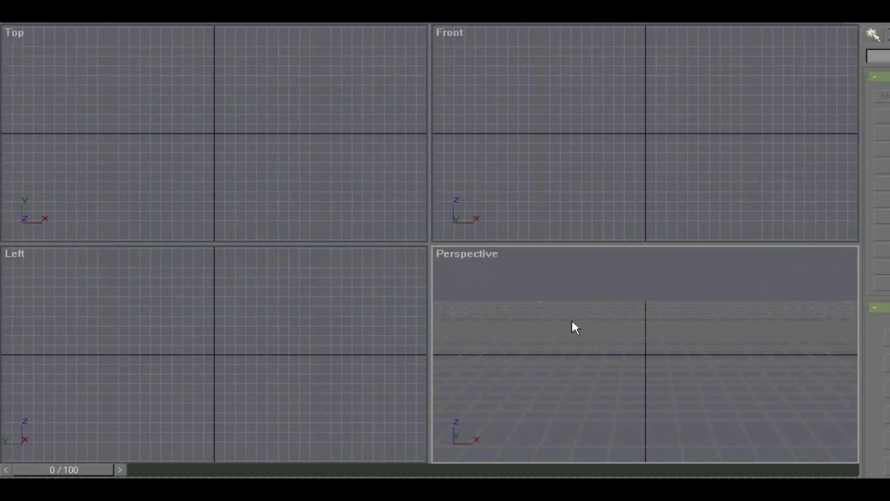
# Create a box, Box01, at the centre of the Perspective viewport
pyautogui.click(883, 33)
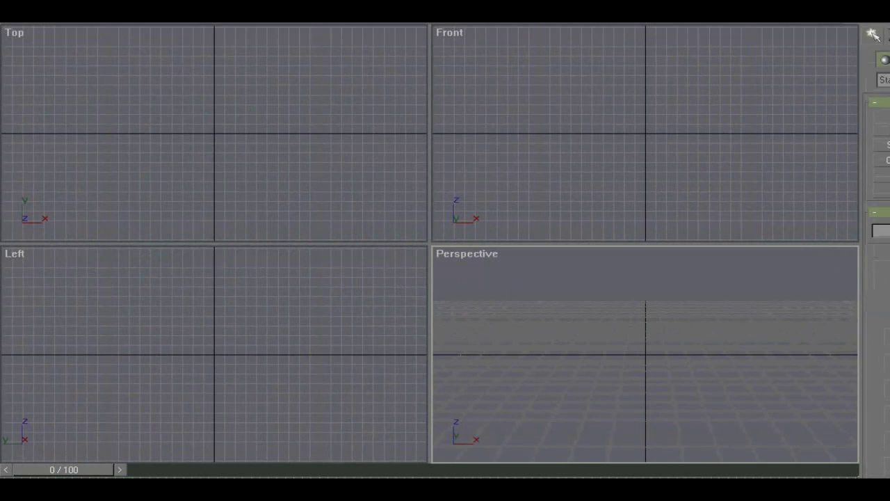
pyautogui.click(880, 128)
pyautogui.moveTo(614, 330); pyautogui.dragTo(710, 377)
pyautogui.click(686, 304)
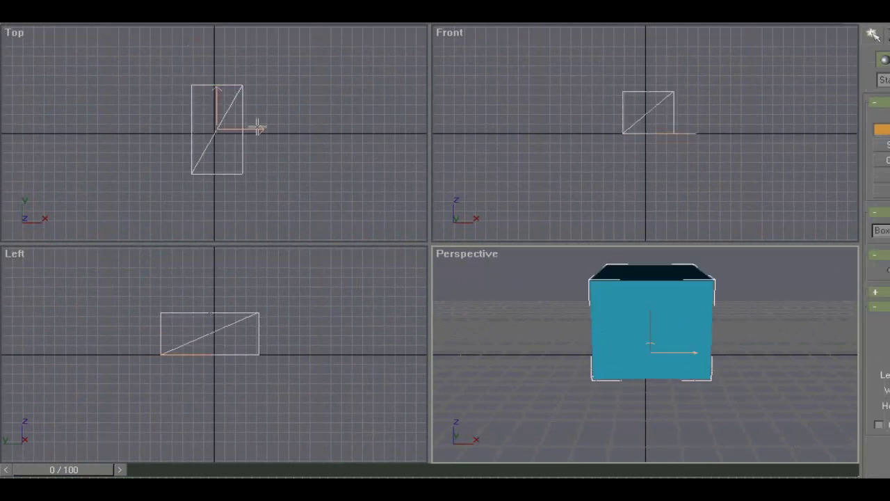
# Switch the Top view to Bottom, orbit around the box, then return the view to Top
pyautogui.rightClick(17, 35)
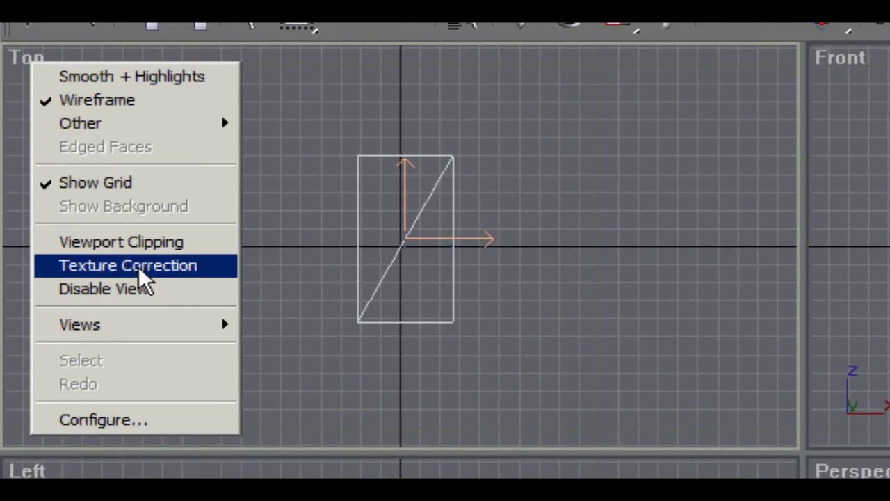
pyautogui.moveTo(132, 325)
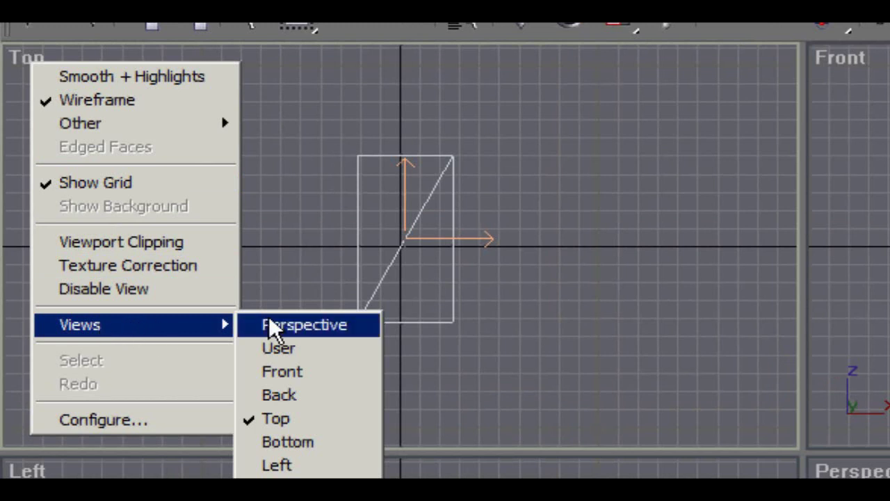
pyautogui.click(287, 442)
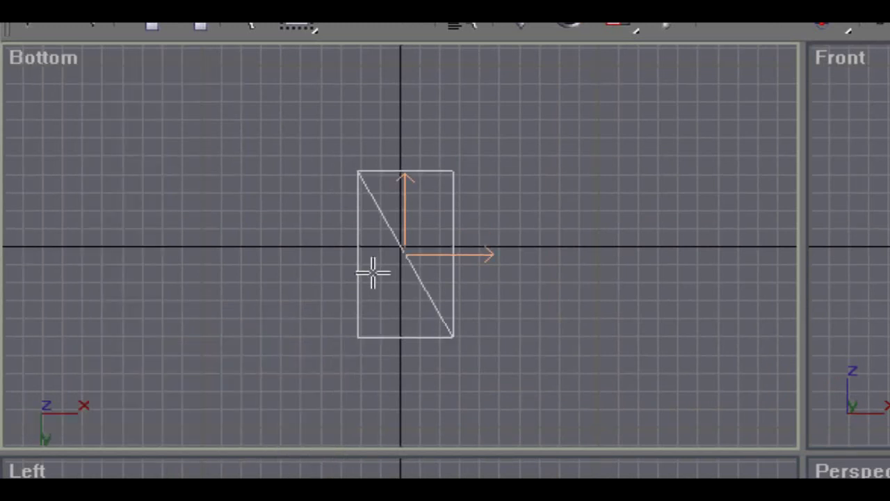
pyautogui.hotkey('ctrl', 'r')
pyautogui.moveTo(427, 250)
pyautogui.mouseDown()
pyautogui.moveTo(532, 189)
pyautogui.moveTo(438, 327)
pyautogui.moveTo(332, 197)
pyautogui.moveTo(355, 155)
pyautogui.mouseUp()
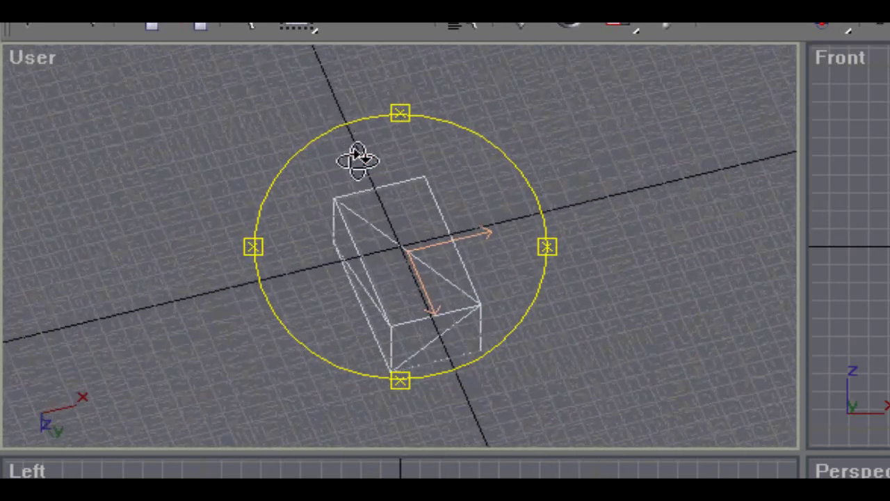
pyautogui.rightClick(36, 64)
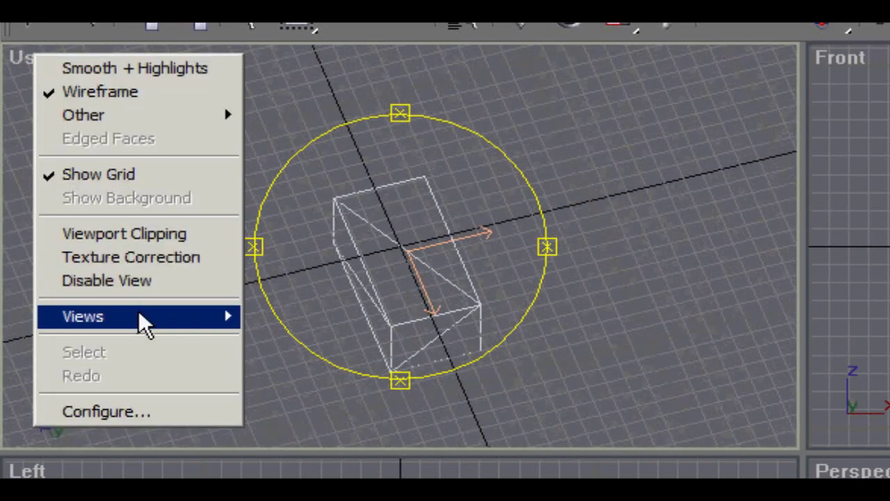
pyautogui.moveTo(125, 317)
pyautogui.click(293, 411)
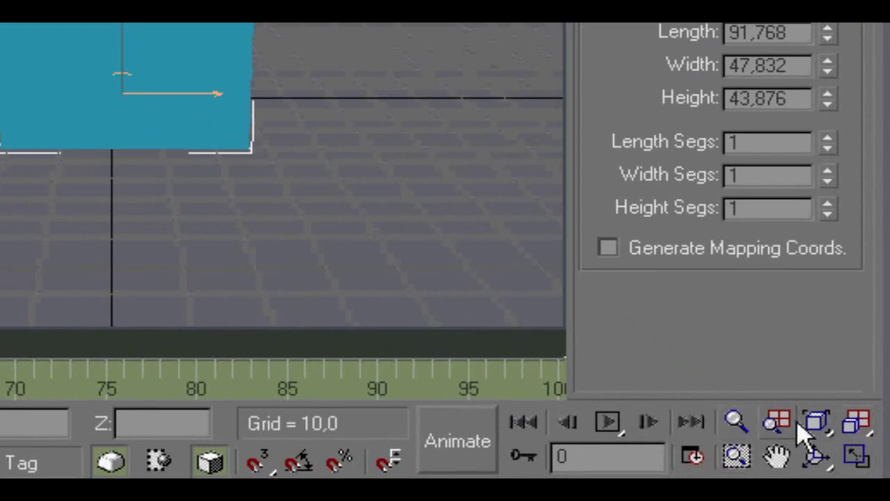
# Zoom out, pan and orbit the Perspective view so the box is seen from an elevated angle
pyautogui.click(737, 423)
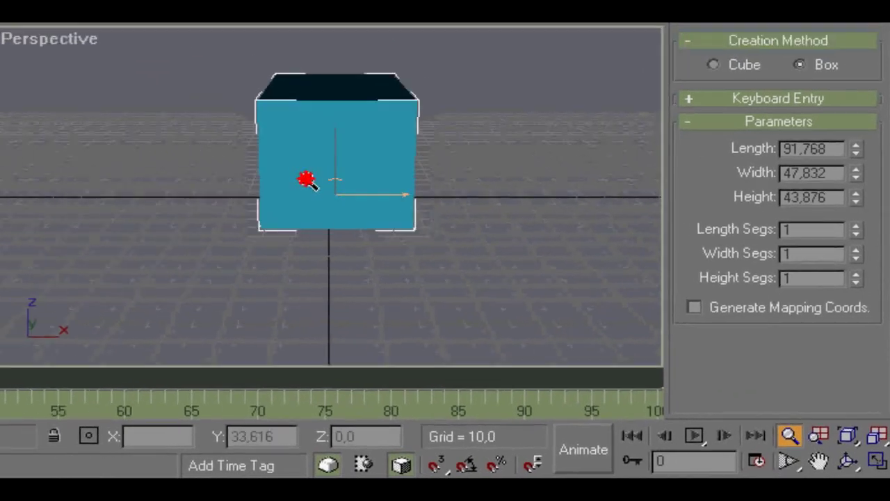
pyautogui.moveTo(308, 174); pyautogui.dragTo(313, 210)
pyautogui.rightClick(313, 210)
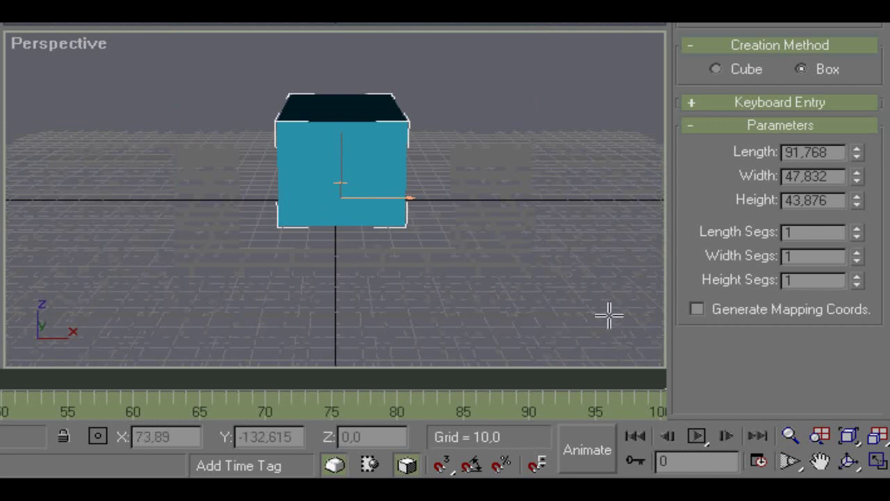
pyautogui.click(821, 460)
pyautogui.moveTo(387, 211)
pyautogui.mouseDown()
pyautogui.moveTo(387, 269)
pyautogui.moveTo(211, 165)
pyautogui.moveTo(469, 197)
pyautogui.moveTo(366, 237)
pyautogui.moveTo(357, 224)
pyautogui.moveTo(410, 241)
pyautogui.moveTo(318, 167)
pyautogui.moveTo(392, 206)
pyautogui.moveTo(364, 219)
pyautogui.mouseUp()
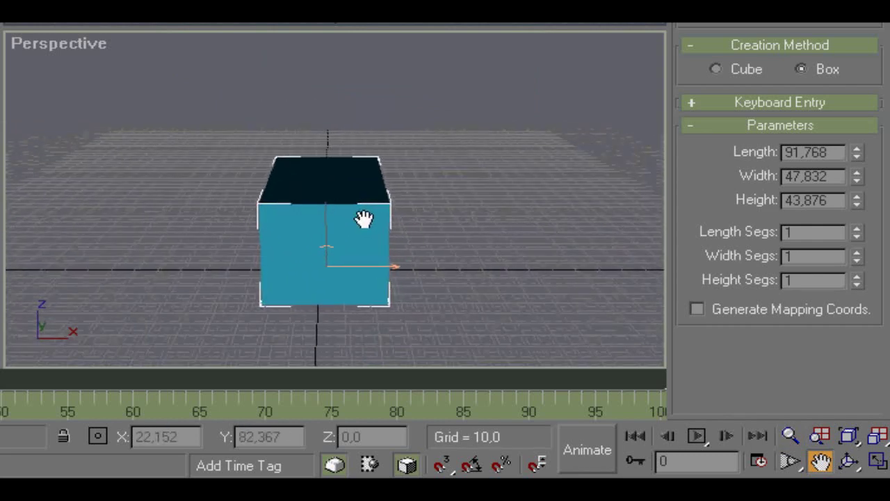
pyautogui.click(850, 461)
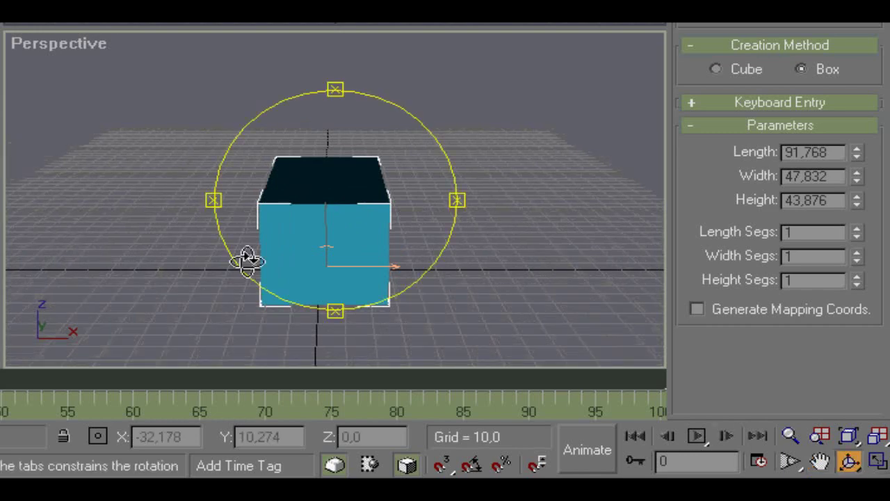
pyautogui.moveTo(357, 182)
pyautogui.mouseDown()
pyautogui.moveTo(290, 239)
pyautogui.moveTo(226, 180)
pyautogui.moveTo(429, 186)
pyautogui.moveTo(399, 255)
pyautogui.moveTo(271, 204)
pyautogui.moveTo(292, 199)
pyautogui.moveTo(355, 231)
pyautogui.moveTo(338, 159)
pyautogui.moveTo(255, 213)
pyautogui.moveTo(320, 186)
pyautogui.mouseUp()
pyautogui.scroll(3, 317, 185)
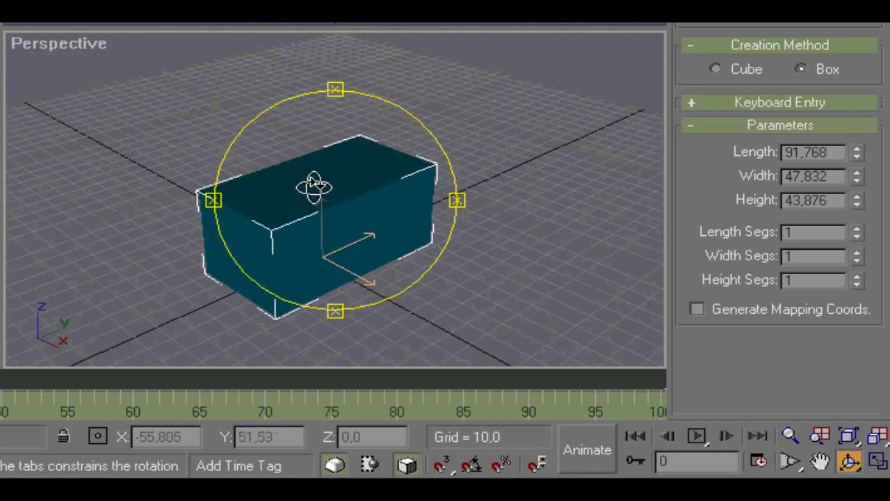
pyautogui.moveTo(312, 183); pyautogui.dragTo(378, 230, button='middle')
pyautogui.moveTo(378, 230); pyautogui.dragTo(404, 153)
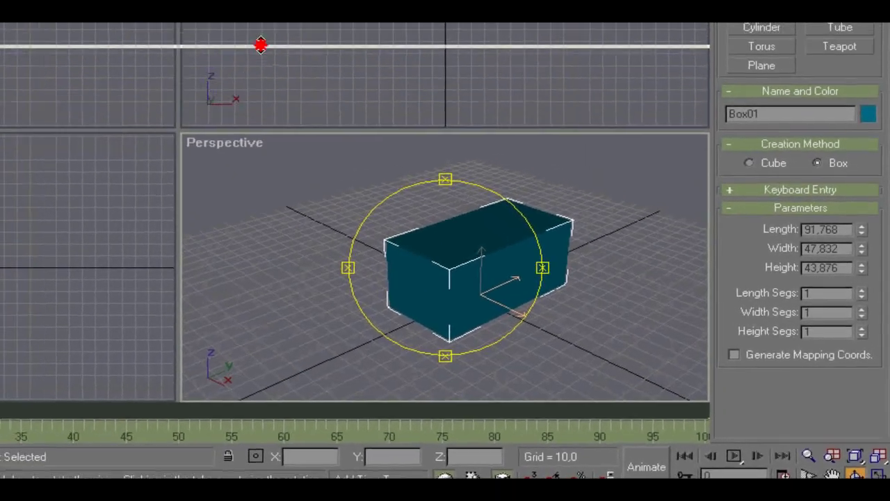
pyautogui.moveTo(298, 206); pyautogui.dragTo(214, 227)
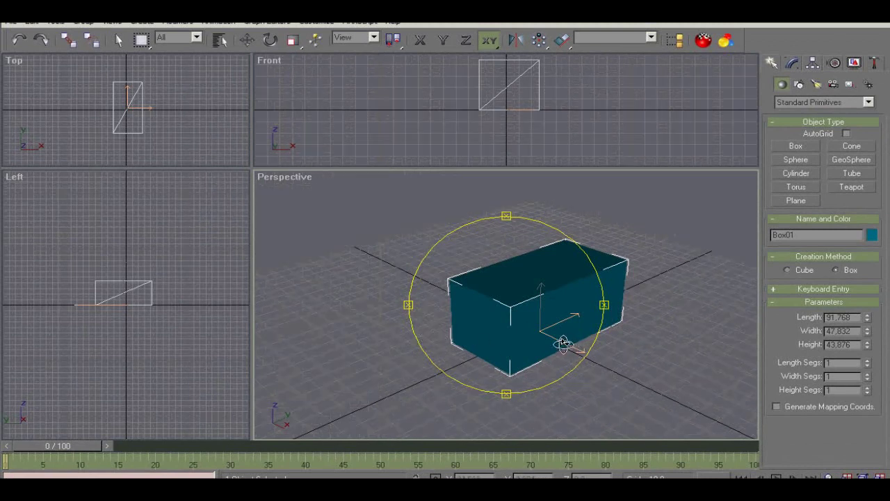
# Delete the box and drag out a new torus at the scene centre
pyautogui.press('Delete')
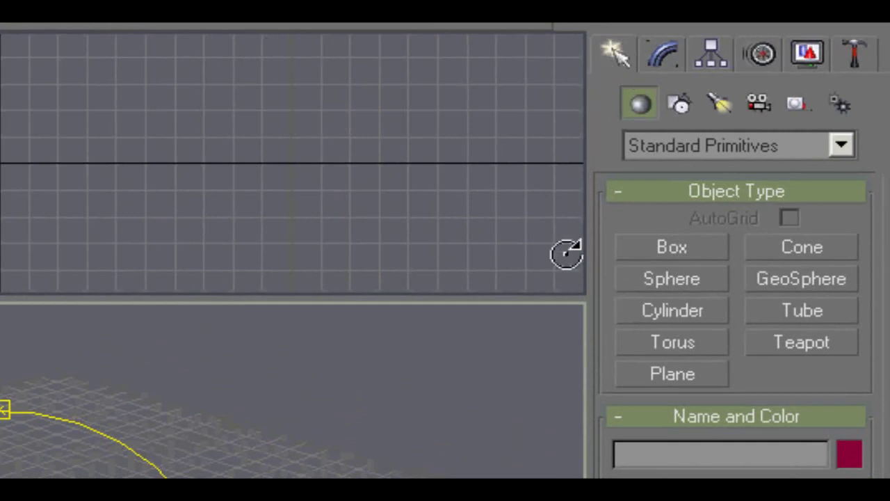
pyautogui.click(668, 247)
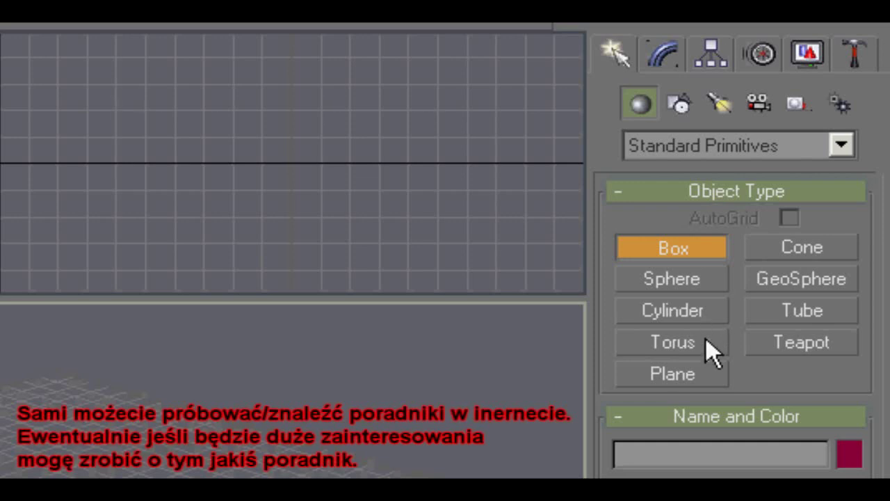
pyautogui.click(707, 340)
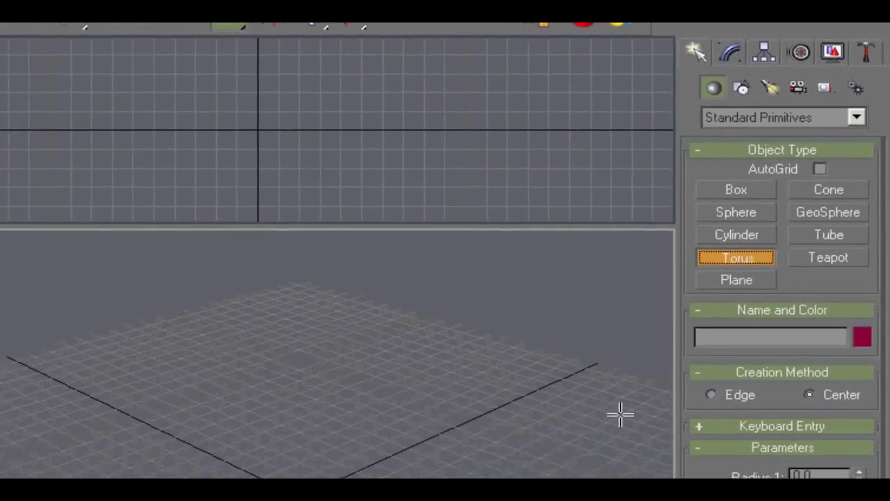
pyautogui.moveTo(493, 346); pyautogui.dragTo(560, 369)
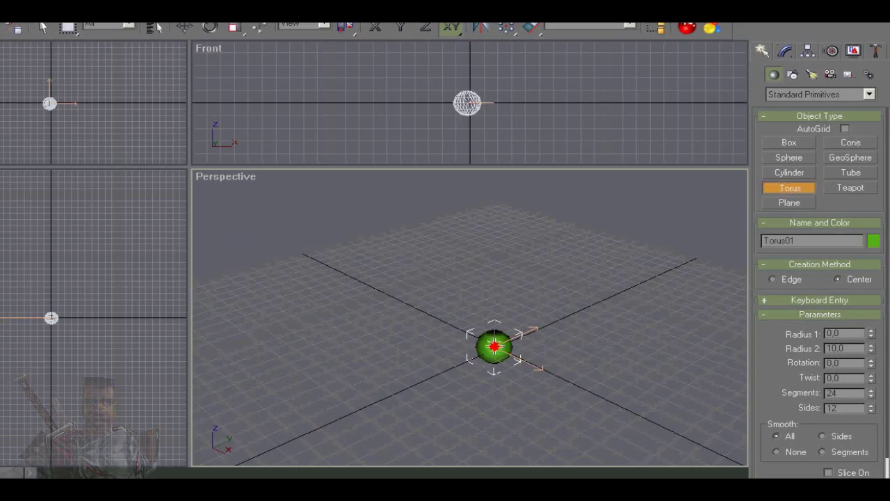
pyautogui.click(577, 392)
# Set the torus Radius 1 to 25 and Radius 2 to 5
pyautogui.doubleClick(840, 258)
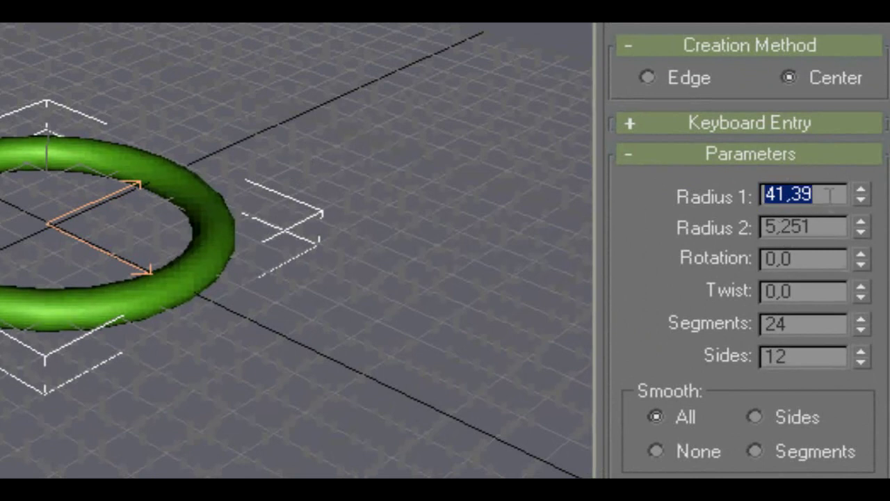
pyautogui.write('25')
pyautogui.press('Return')
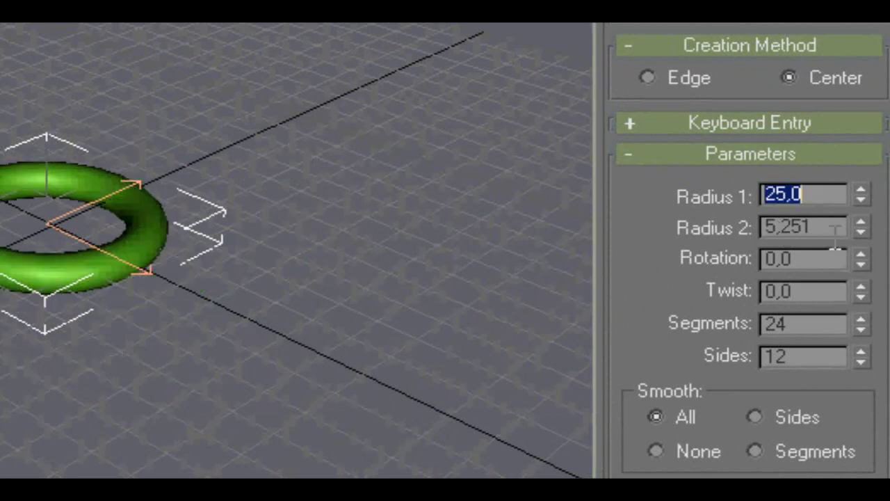
pyautogui.moveTo(818, 231); pyautogui.dragTo(712, 230)
pyautogui.write('5')
pyautogui.press('Return')
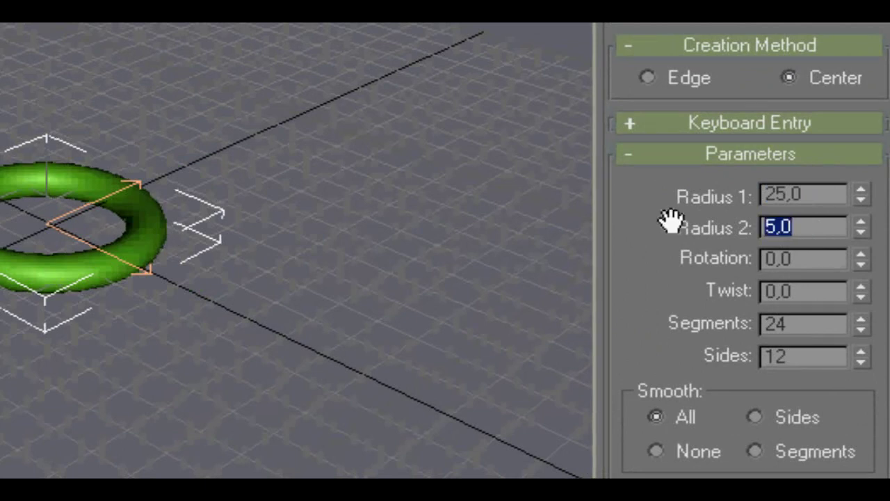
# Reduce the torus Segments and Sides to 8 each
pyautogui.moveTo(859, 331); pyautogui.dragTo(862, 331)
pyautogui.click(861, 362)
pyautogui.click(861, 362)
pyautogui.click(862, 362)
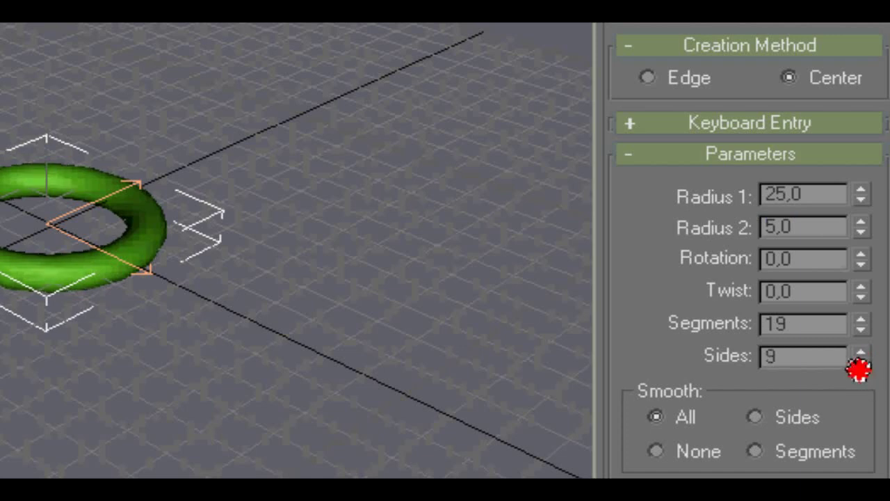
pyautogui.click(861, 361)
pyautogui.click(861, 330)
pyautogui.click(862, 330)
pyautogui.click(861, 330)
pyautogui.click(861, 330)
pyautogui.click(861, 330)
pyautogui.click(861, 330)
pyautogui.click(861, 320)
pyautogui.click(861, 320)
pyautogui.click(861, 331)
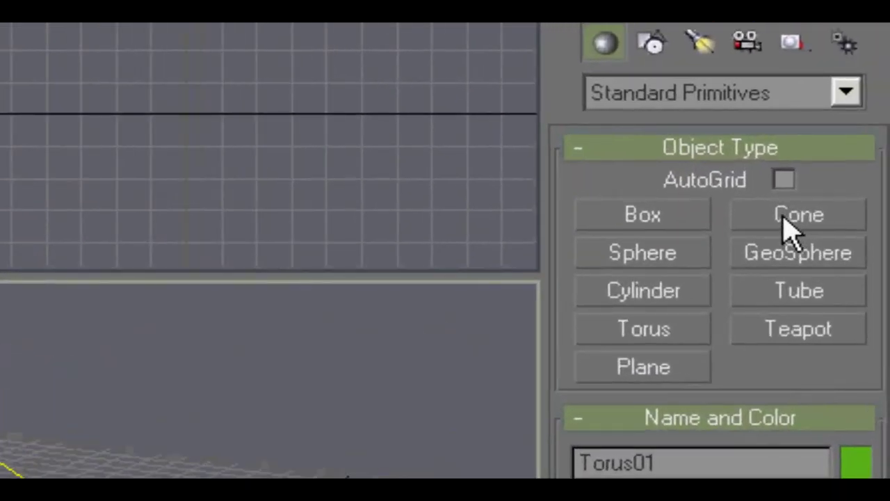
# Create a cone on the torus with Radius 1 of 23 and Height of 40
pyautogui.click(843, 156)
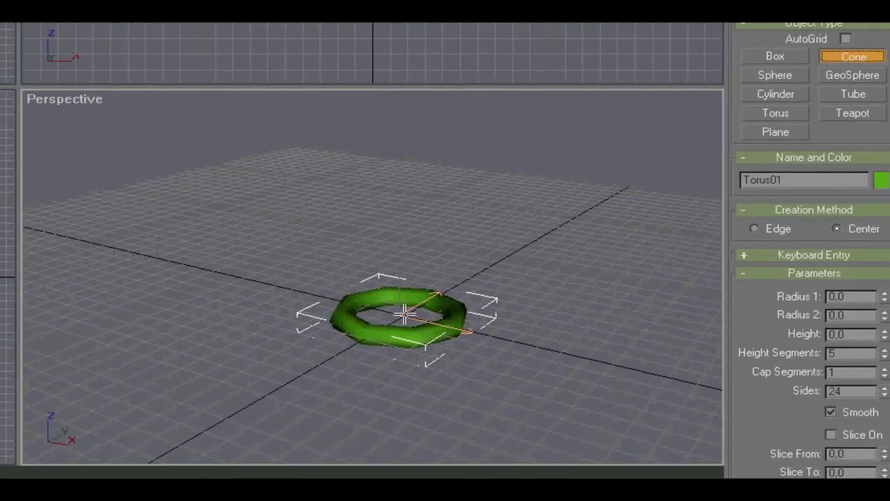
pyautogui.moveTo(408, 313); pyautogui.dragTo(489, 352)
pyautogui.click(491, 239)
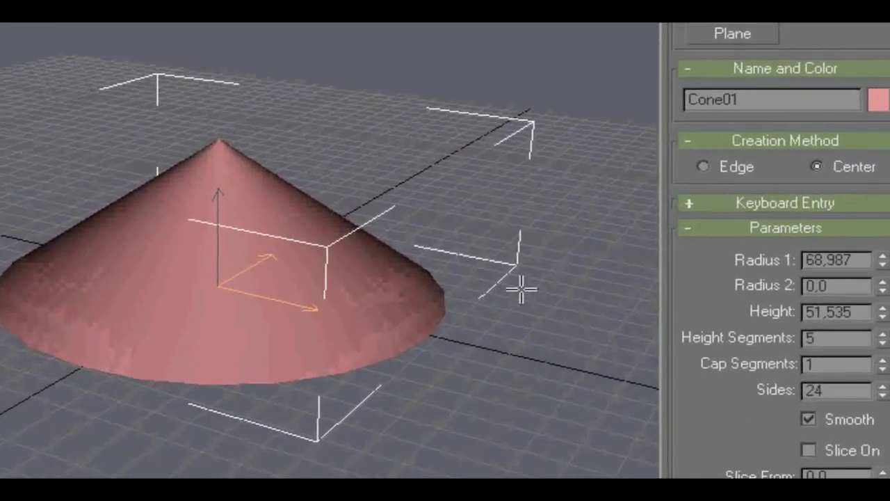
pyautogui.moveTo(870, 218); pyautogui.dragTo(666, 219)
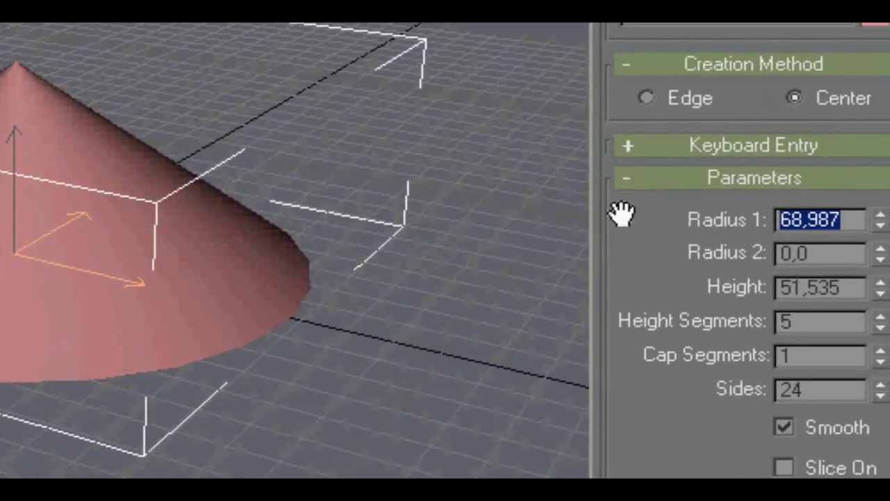
pyautogui.write('23')
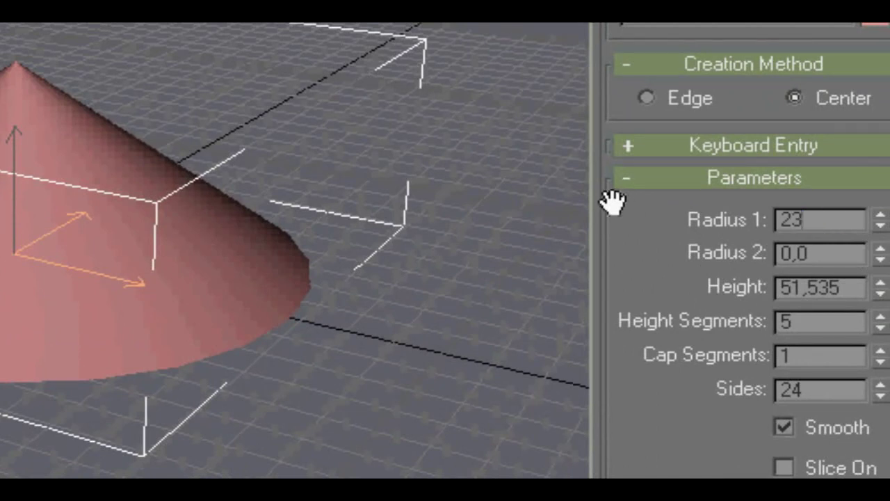
pyautogui.press('Return')
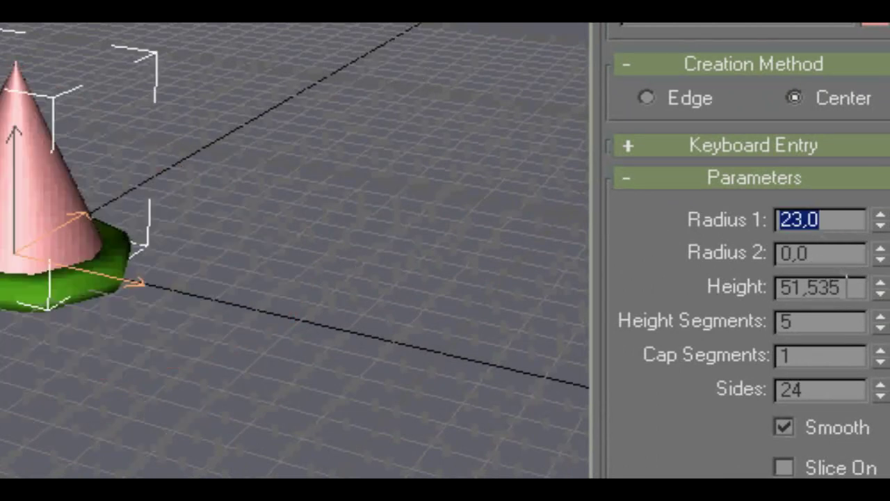
pyautogui.moveTo(847, 288); pyautogui.dragTo(756, 288)
pyautogui.write('50')
pyautogui.press('Return')
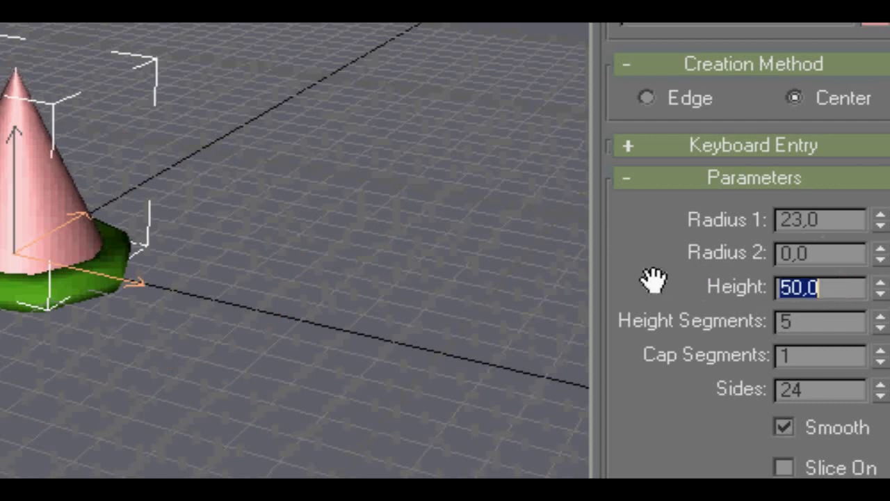
pyautogui.write('40')
pyautogui.press('Return')
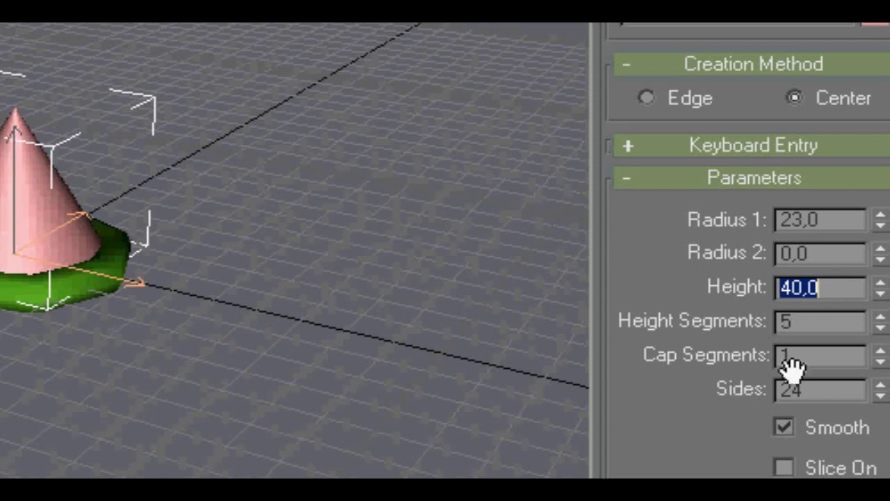
# Lower the cone's Sides count to 8
pyautogui.click(881, 395)
pyautogui.click(882, 395)
pyautogui.click(882, 395)
pyautogui.click(881, 396)
pyautogui.click(881, 395)
pyautogui.click(882, 395)
pyautogui.click(881, 396)
pyautogui.click(881, 395)
pyautogui.click(880, 395)
pyautogui.click(881, 395)
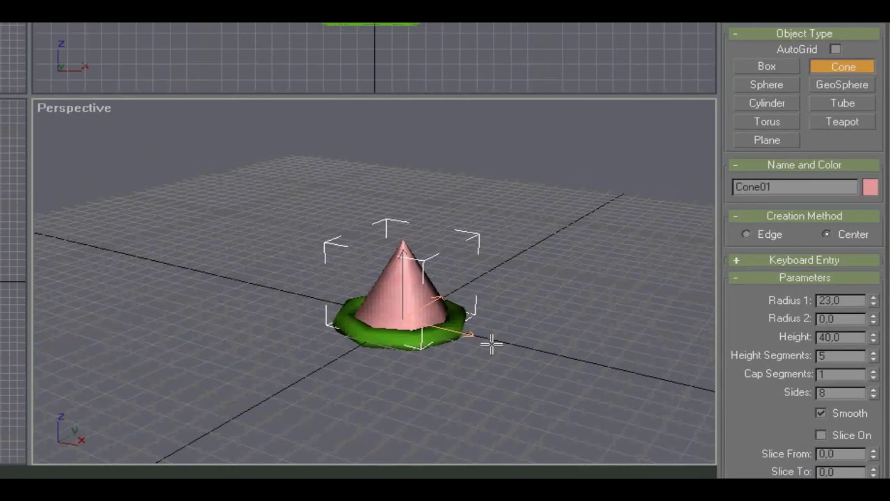
# Select the torus brim and open its Move Transform Type-In
pyautogui.rightClick(491, 343)
pyautogui.click(327, 345)
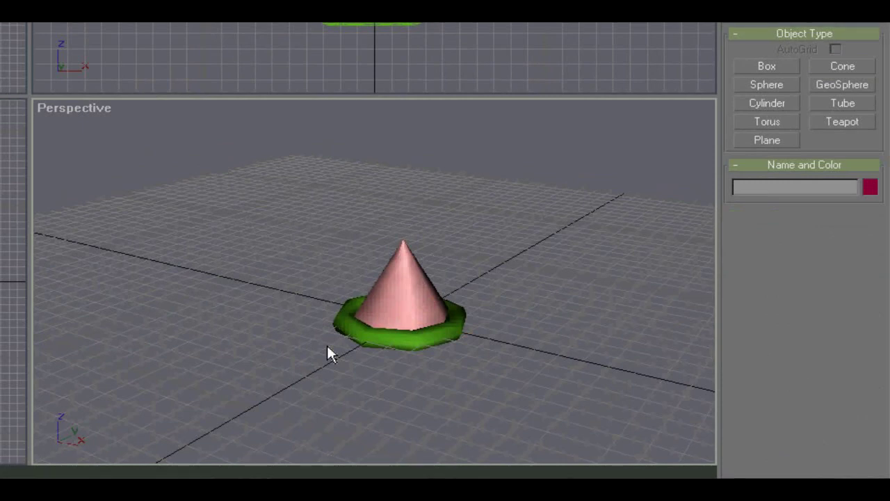
pyautogui.click(340, 333)
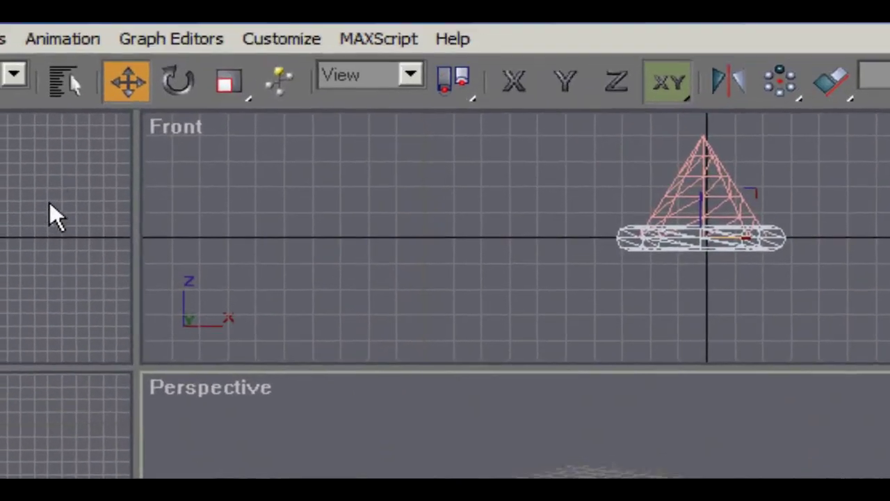
pyautogui.rightClick(137, 94)
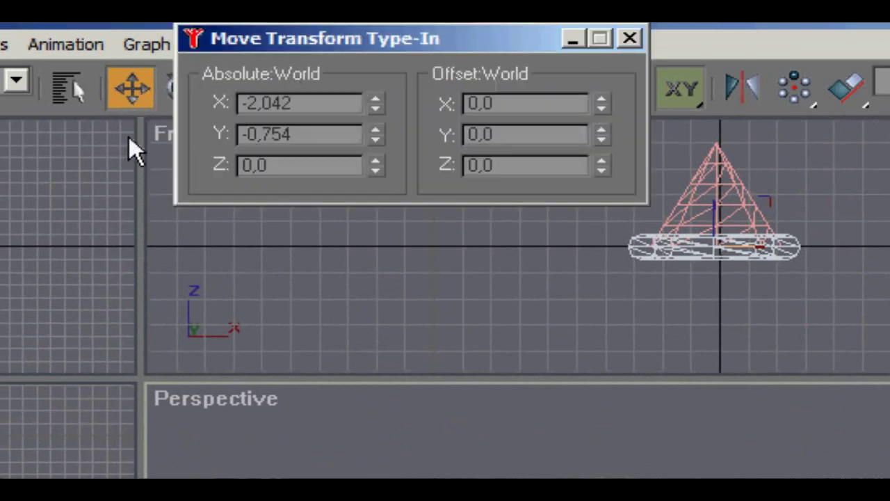
# Set the torus X and Y positions to 0
pyautogui.doubleClick(308, 105)
pyautogui.write('0')
pyautogui.doubleClick(259, 134)
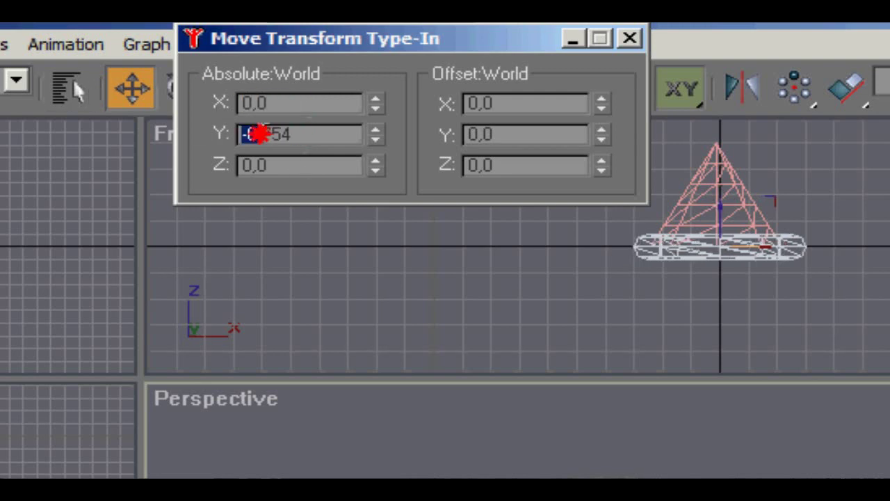
pyautogui.write('0')
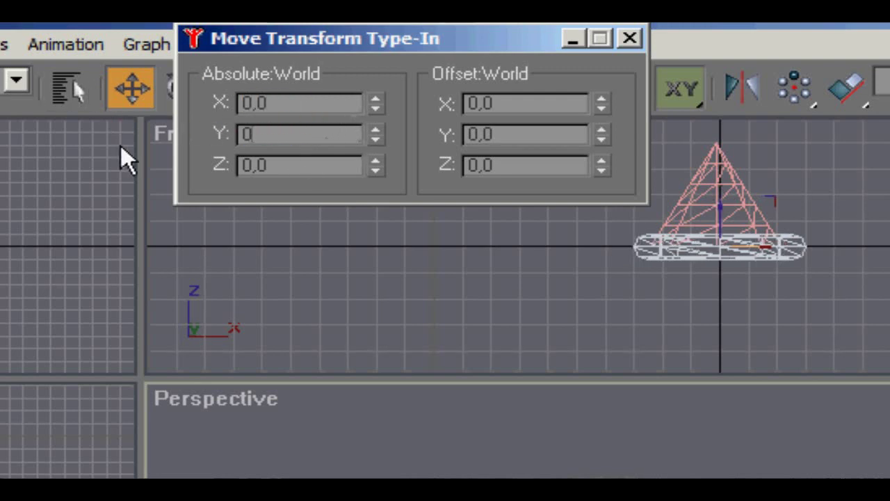
pyautogui.press('Return')
# Set the cone's X position to 0, centring it on the torus
pyautogui.click(630, 38)
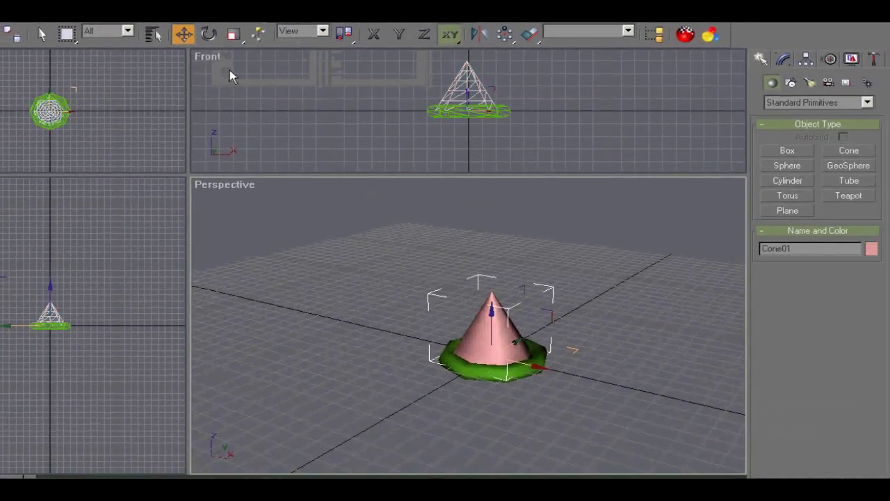
pyautogui.rightClick(184, 36)
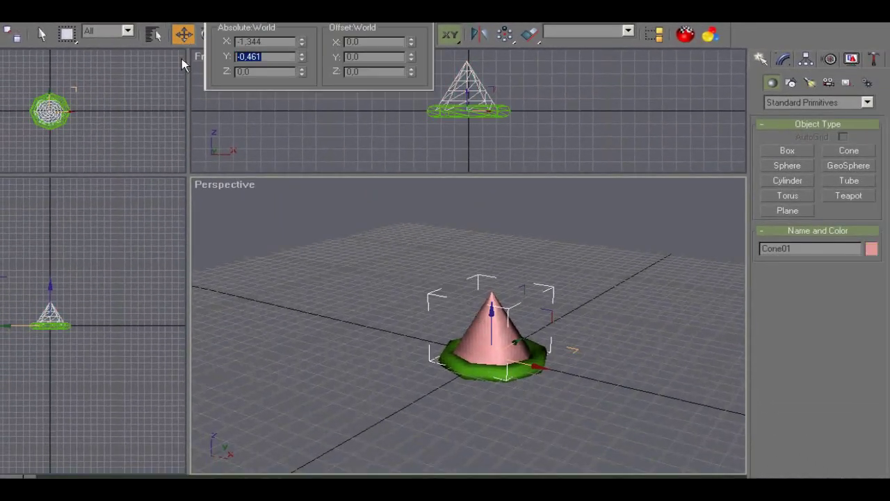
pyautogui.doubleClick(268, 42)
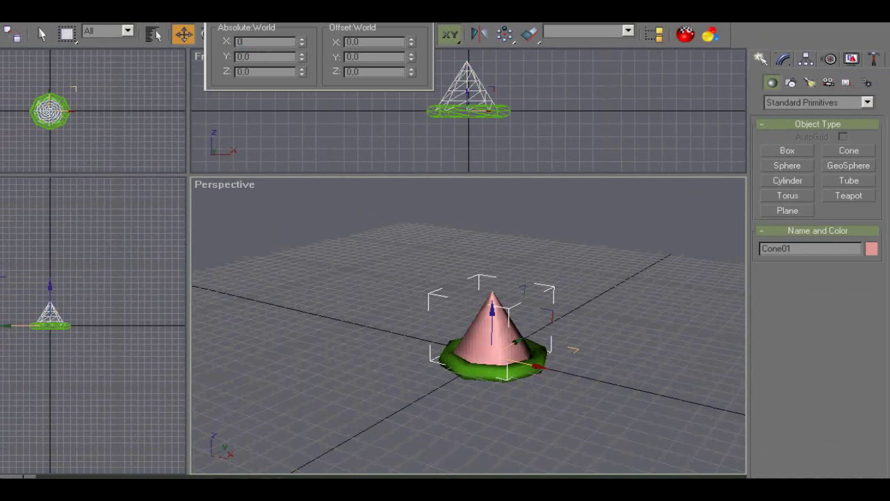
pyautogui.press('Return')
pyautogui.press('Escape')
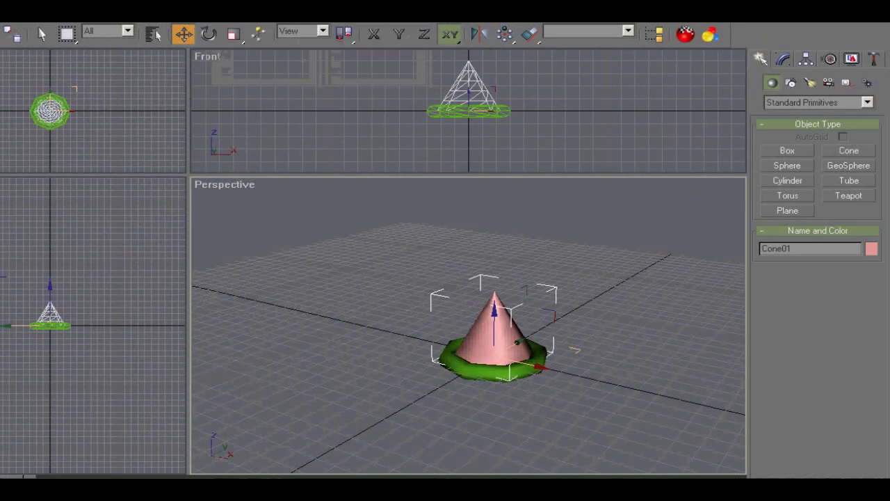
pyautogui.hotkey('ctrl', 'r')
pyautogui.moveTo(464, 324)
pyautogui.mouseDown()
pyautogui.moveTo(532, 313)
pyautogui.moveTo(411, 324)
pyautogui.moveTo(406, 313)
pyautogui.mouseUp()
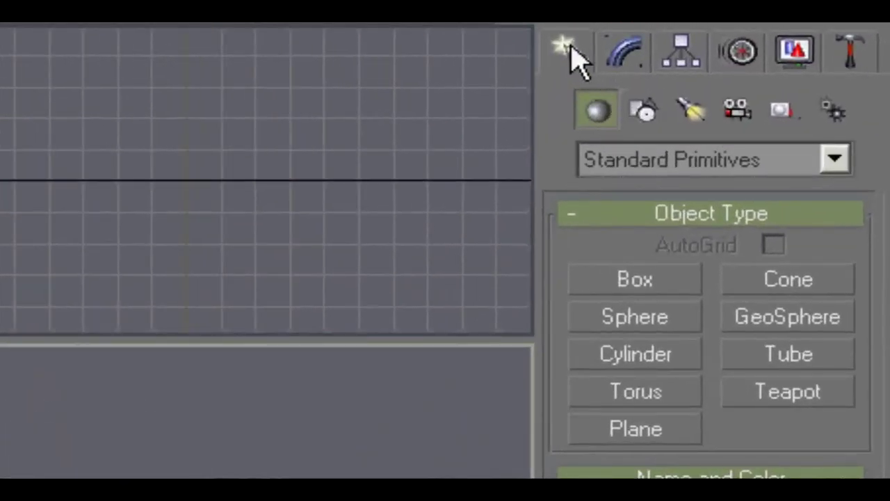
# Create a GeoSphere in front of the hat
pyautogui.click(742, 321)
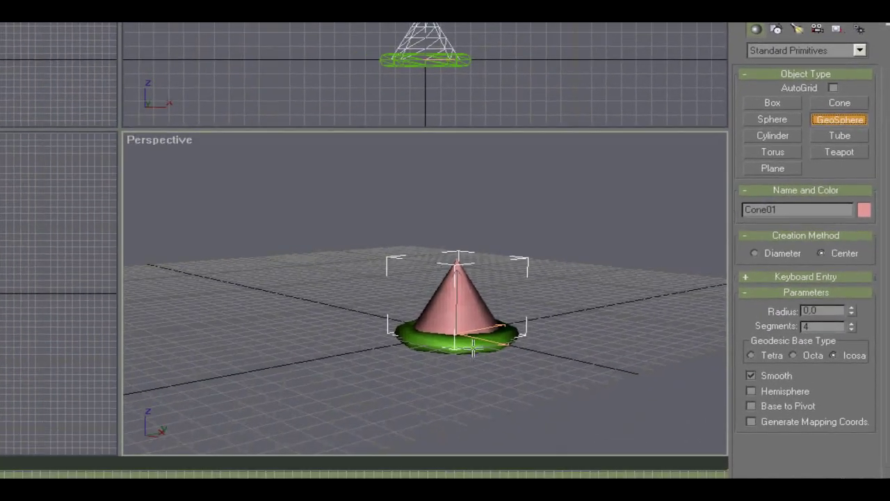
pyautogui.moveTo(398, 356); pyautogui.dragTo(418, 359)
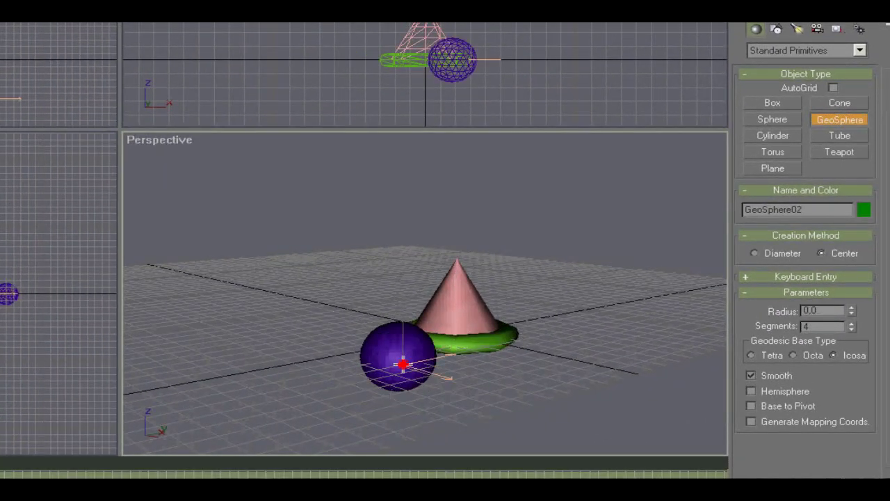
pyautogui.rightClick(362, 384)
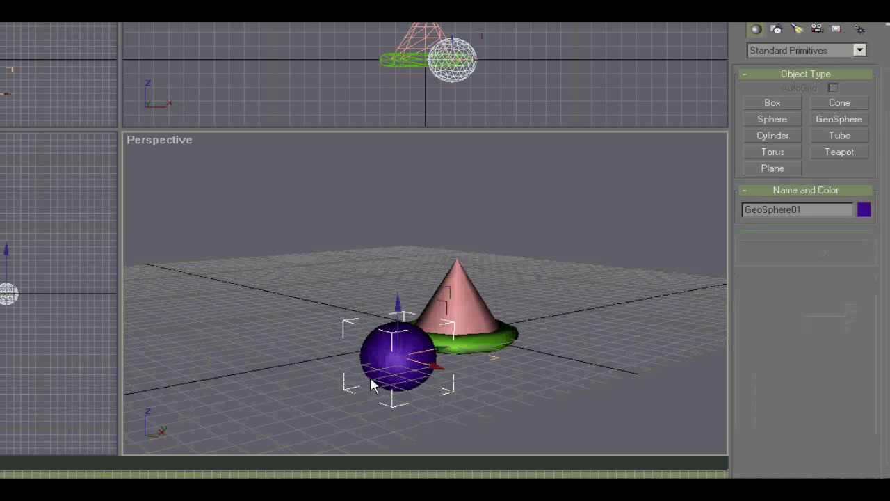
# Set the GeoSphere radius to 5 with a Tetra geodesic base and 4 segments
pyautogui.click(777, 29)
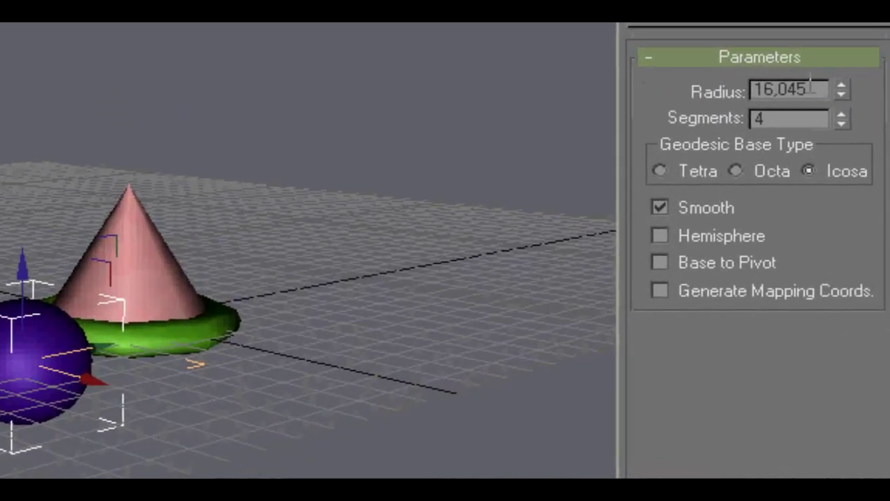
pyautogui.moveTo(810, 89); pyautogui.dragTo(750, 89)
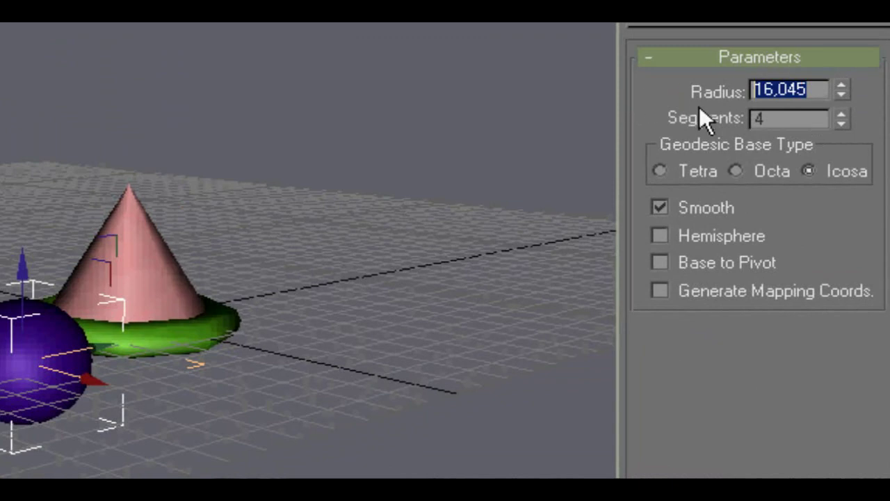
pyautogui.write('5')
pyautogui.press('Return')
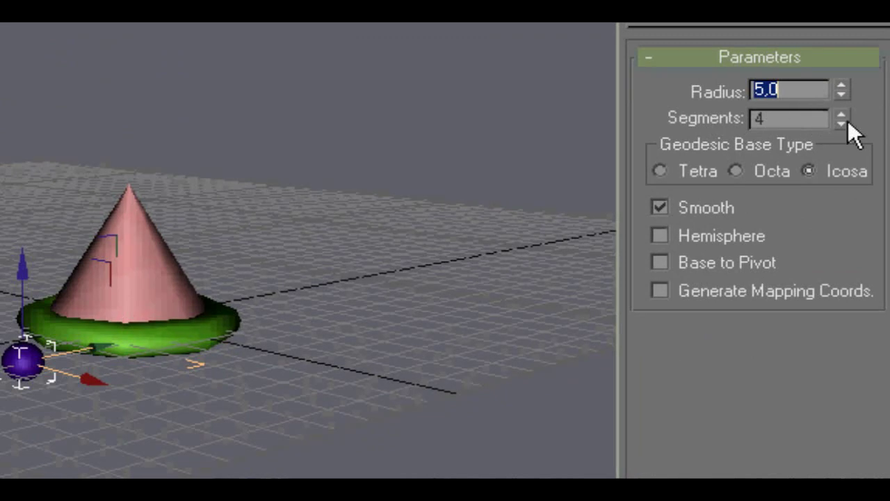
pyautogui.click(660, 171)
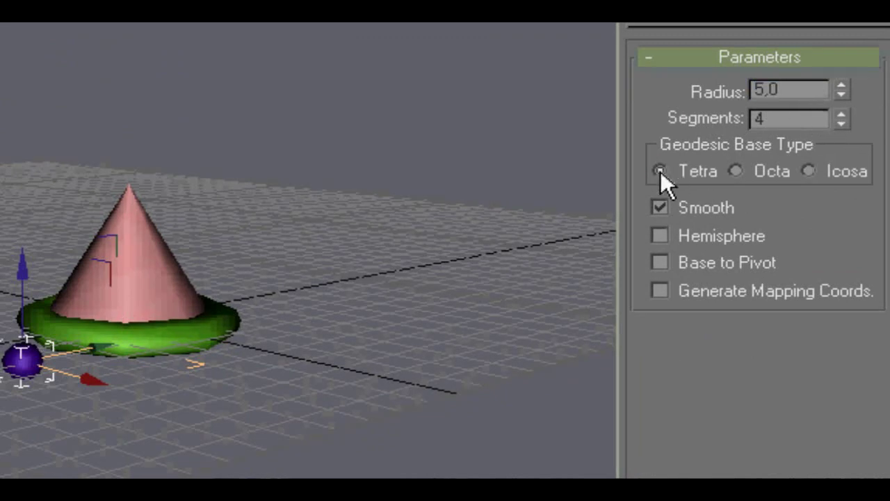
pyautogui.click(843, 123)
pyautogui.click(841, 115)
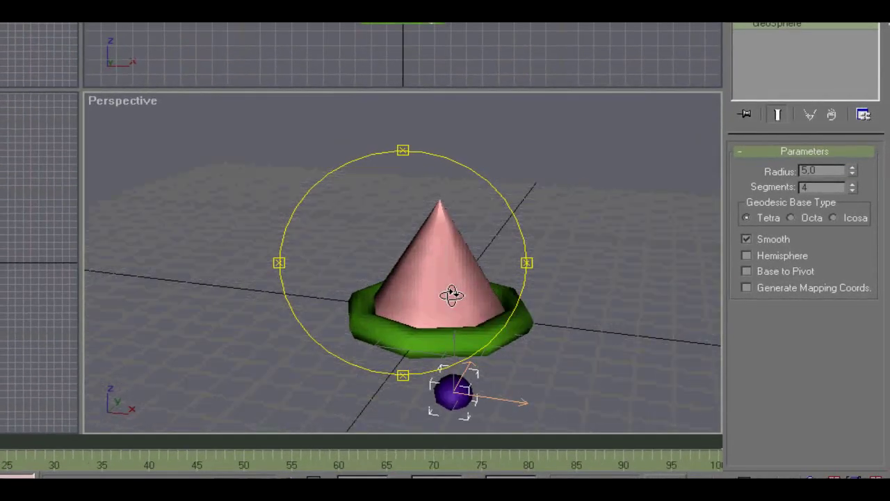
# Set the ball's X and Y positions to 0, centring it over the cone tip
pyautogui.moveTo(453, 294); pyautogui.dragTo(458, 305)
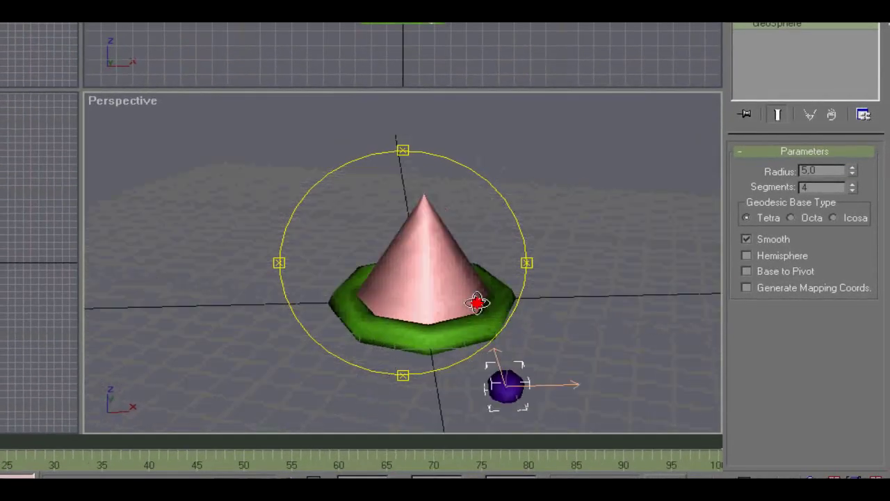
pyautogui.rightClick(453, 302)
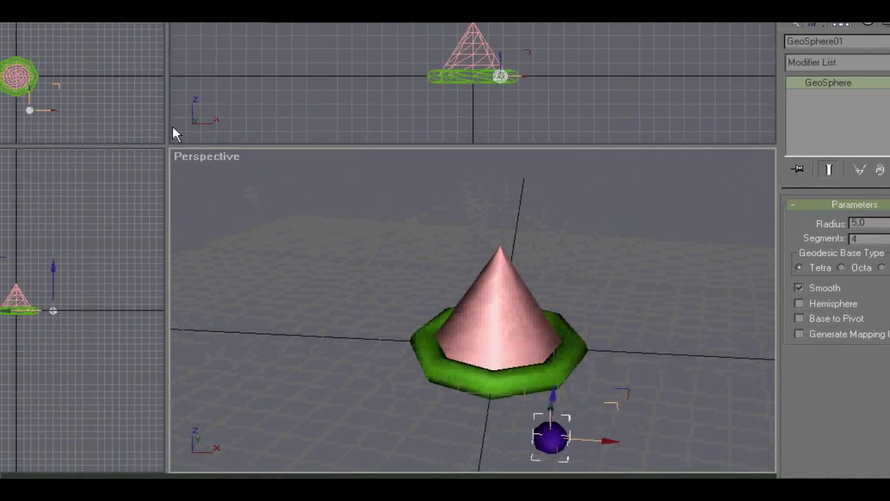
pyautogui.rightClick(229, 38)
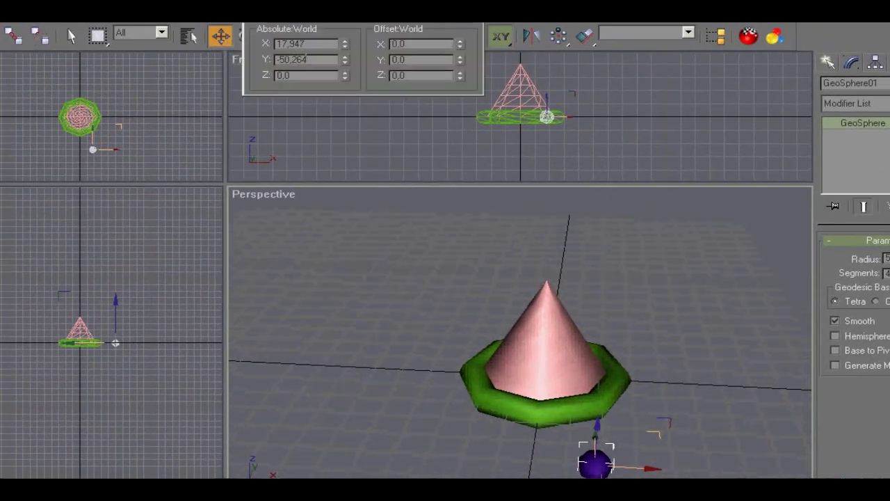
pyautogui.moveTo(306, 59); pyautogui.dragTo(254, 62)
pyautogui.write('0')
pyautogui.moveTo(318, 43); pyautogui.dragTo(276, 44)
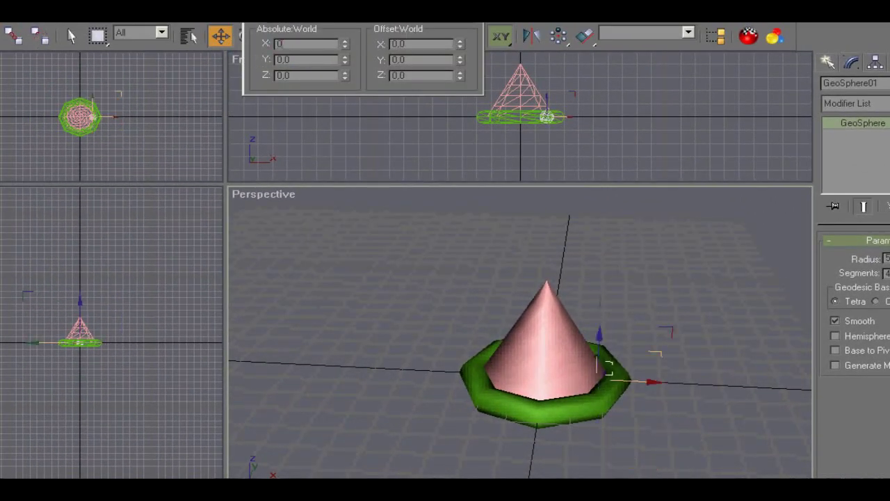
pyautogui.press('Return')
pyautogui.click(466, 25)
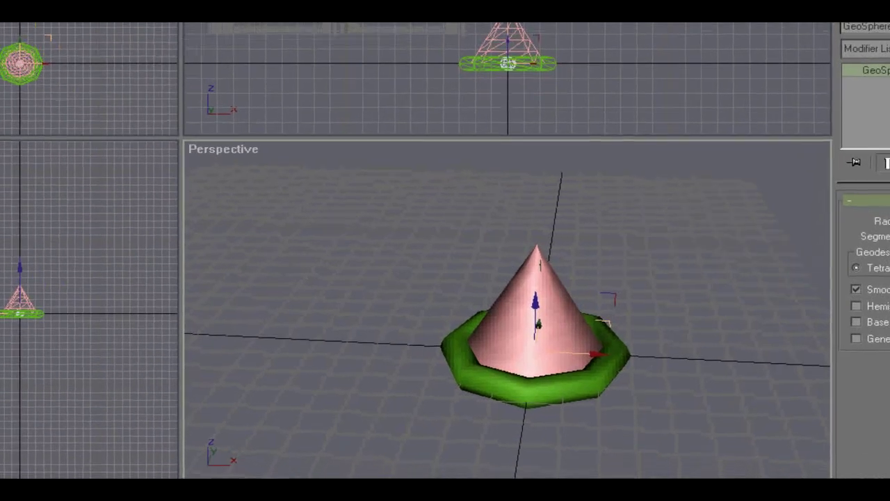
pyautogui.hotkey('ctrl', 'r')
pyautogui.moveTo(453, 250); pyautogui.dragTo(445, 246)
pyautogui.rightClick(446, 246)
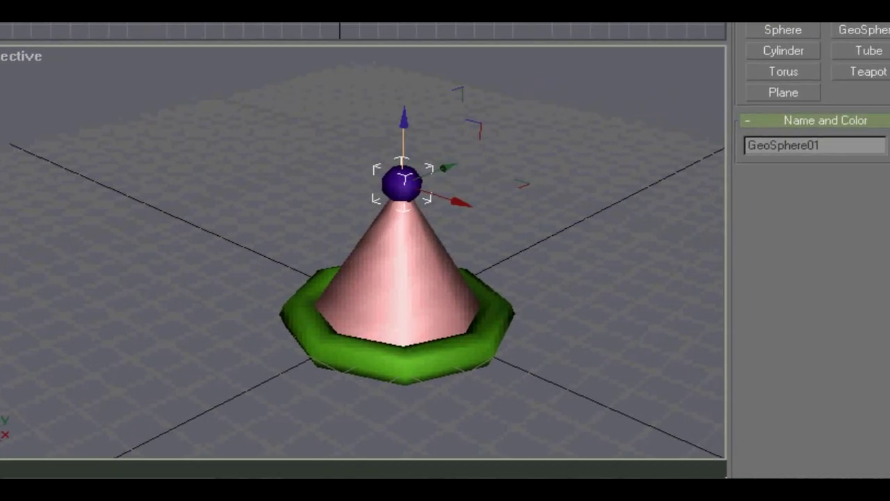
# Enlarge the ball to radius 6.0 and open the Material Editor
pyautogui.write('6')
pyautogui.press('Return')
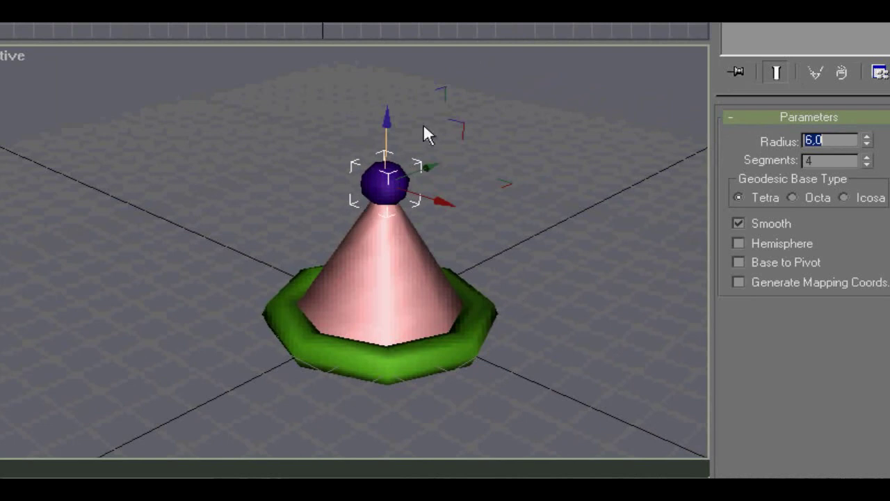
pyautogui.click(386, 126)
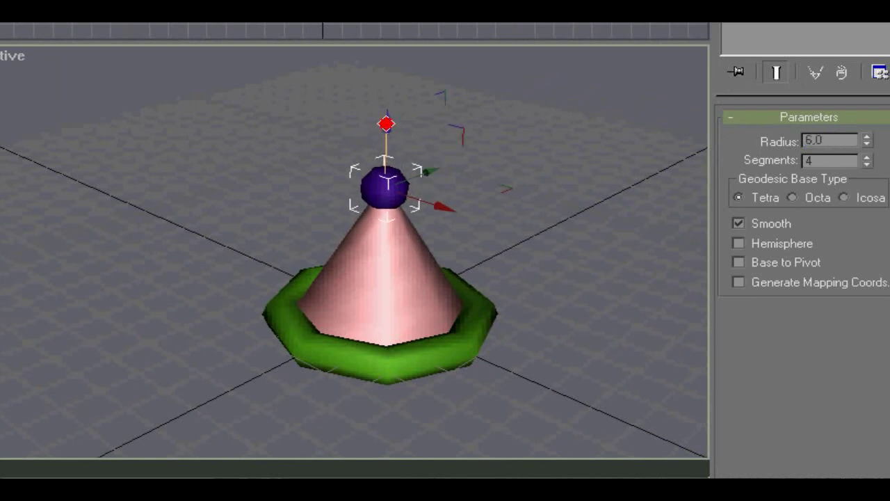
pyautogui.moveTo(360, 201)
pyautogui.keyDown('alt'); pyautogui.mouseDown(button='middle')
pyautogui.moveTo(570, 177)
pyautogui.moveTo(368, 208)
pyautogui.moveTo(304, 199)
pyautogui.moveTo(310, 161)
pyautogui.moveTo(362, 228)
pyautogui.mouseUp(button='middle'); pyautogui.keyUp('alt')
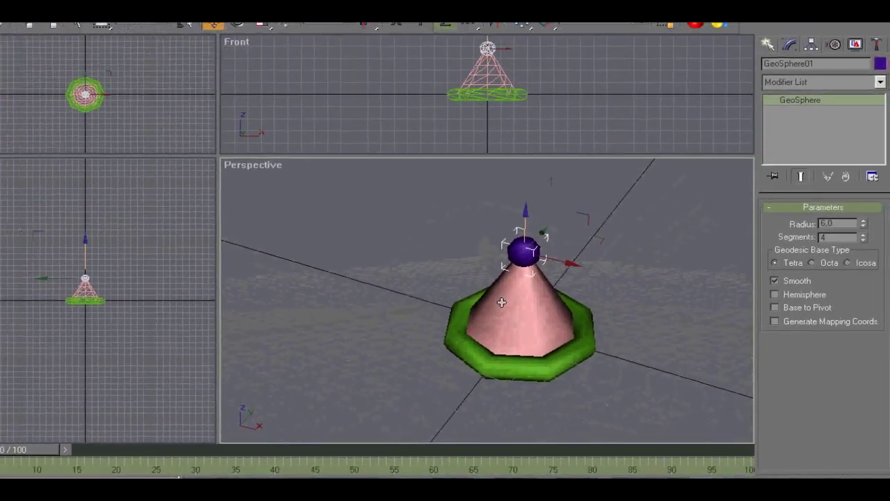
pyautogui.keyDown('alt'); pyautogui.moveTo(527, 280); pyautogui.dragTo(500, 279, button='middle'); pyautogui.keyUp('alt')
pyautogui.rightClick(500, 279)
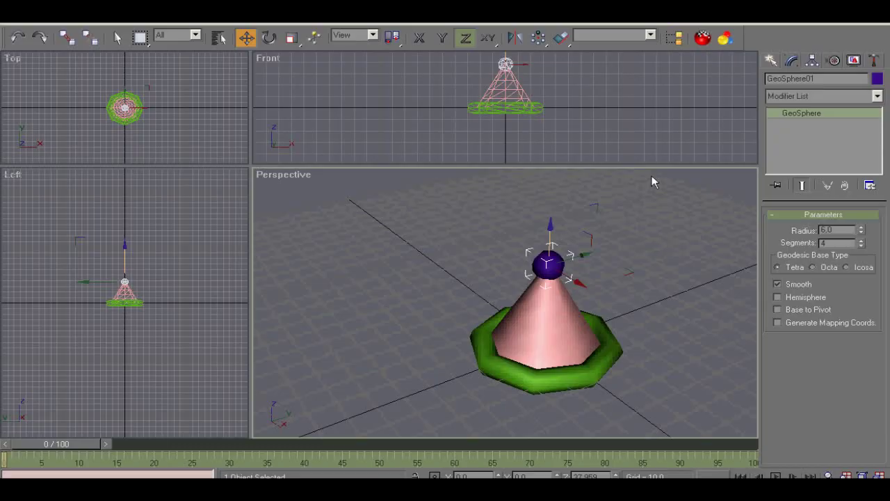
pyautogui.click(704, 43)
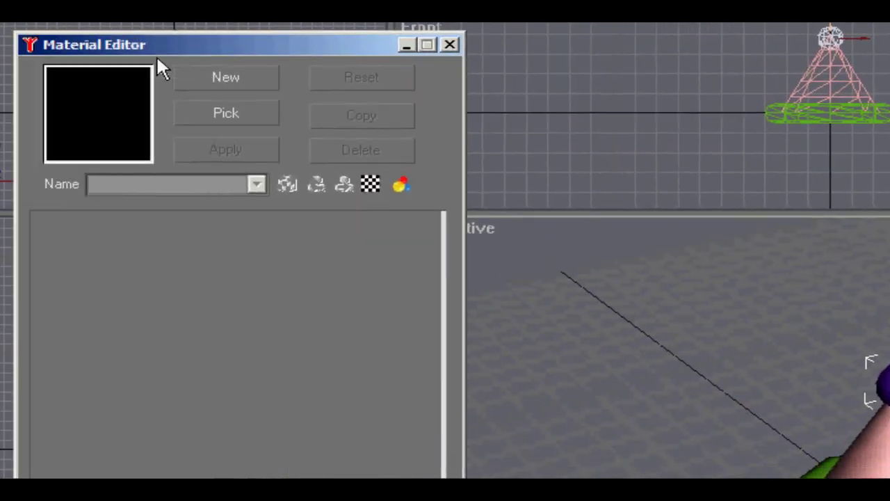
# Create a Standard material with a red ambient colour and apply it to the cone
pyautogui.click(208, 87)
pyautogui.click(654, 302)
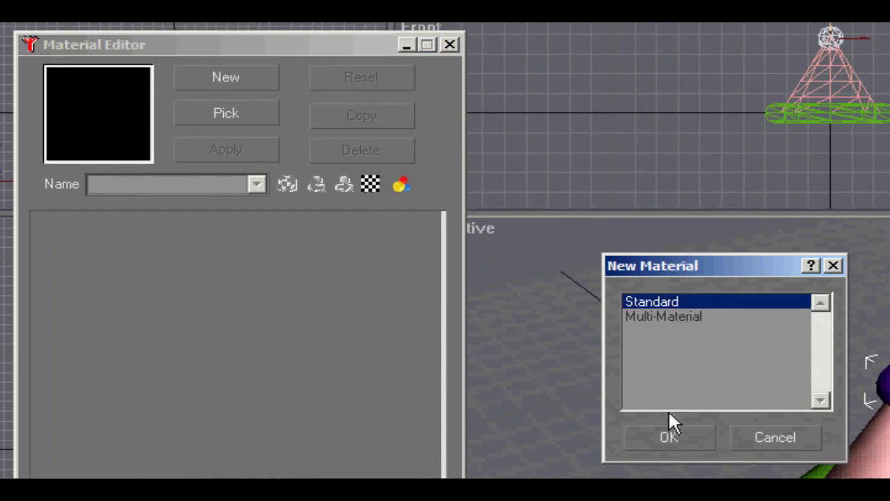
pyautogui.click(663, 437)
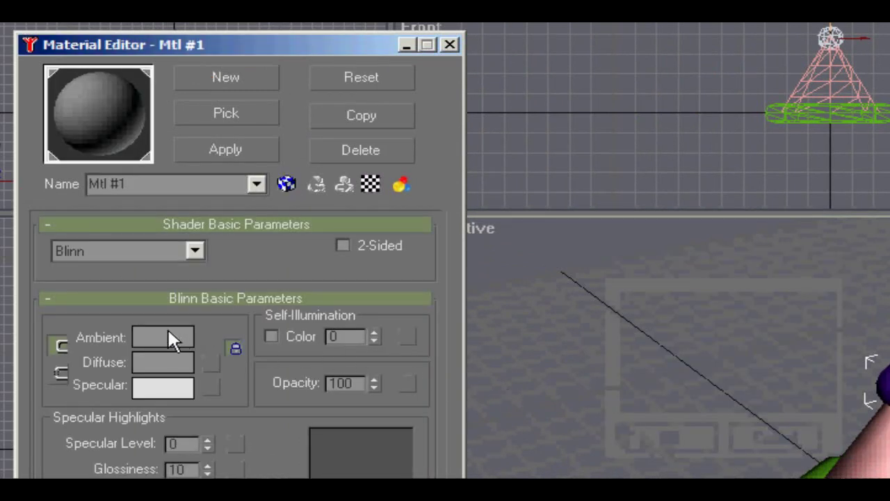
pyautogui.click(167, 341)
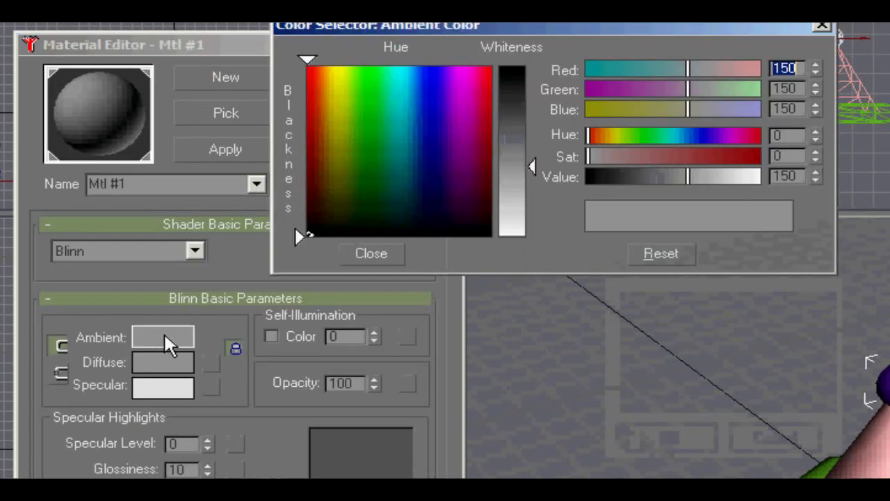
pyautogui.moveTo(466, 111); pyautogui.dragTo(490, 68)
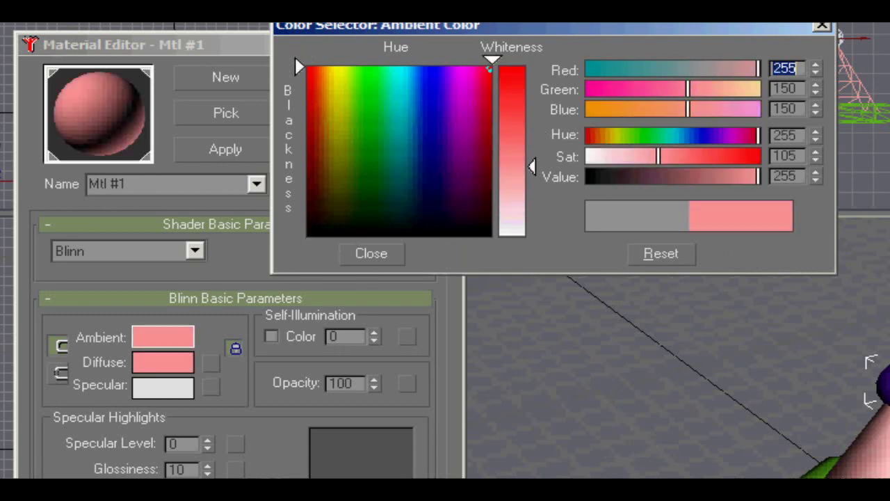
pyautogui.moveTo(534, 167); pyautogui.dragTo(519, 117)
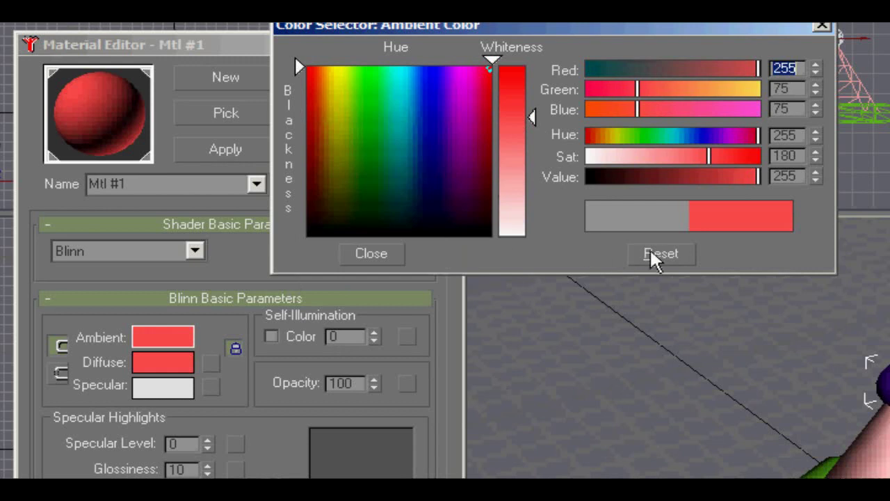
pyautogui.click(371, 253)
pyautogui.moveTo(146, 153)
pyautogui.mouseDown()
pyautogui.moveTo(255, 209)
pyautogui.moveTo(97, 108)
pyautogui.moveTo(729, 400)
pyautogui.mouseUp()
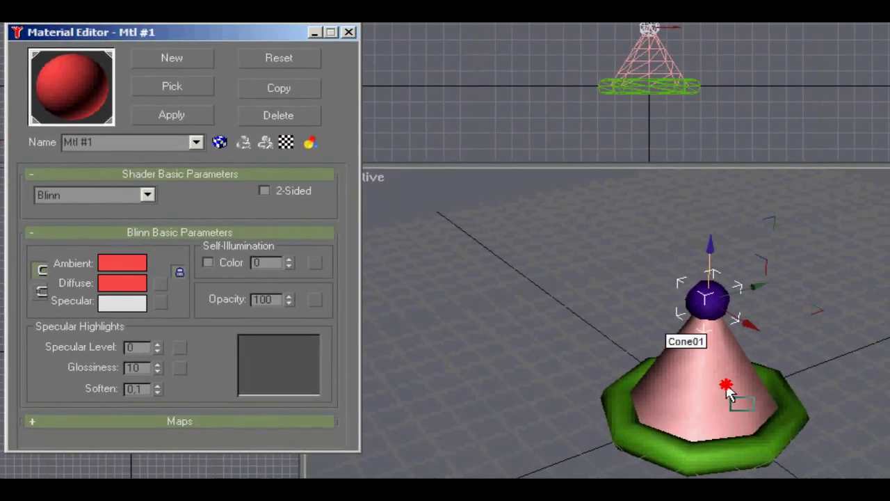
pyautogui.moveTo(729, 400); pyautogui.dragTo(729, 400)
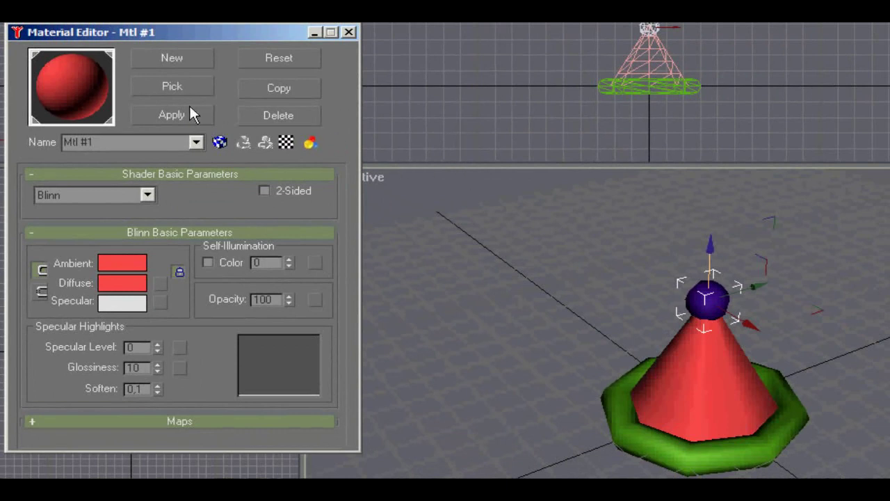
# Create a white Standard material, Mtl #2, and apply it to the ball tip and torus brim
pyautogui.click(154, 59)
pyautogui.click(530, 237)
pyautogui.click(520, 341)
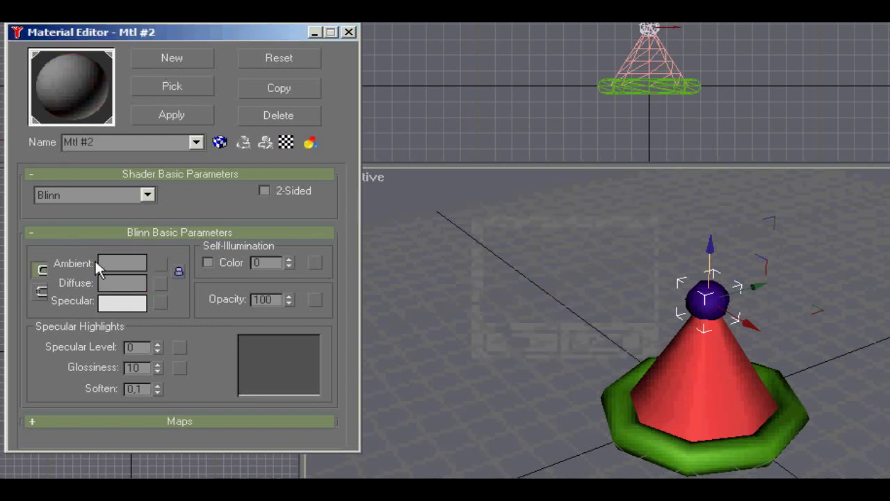
pyautogui.click(110, 264)
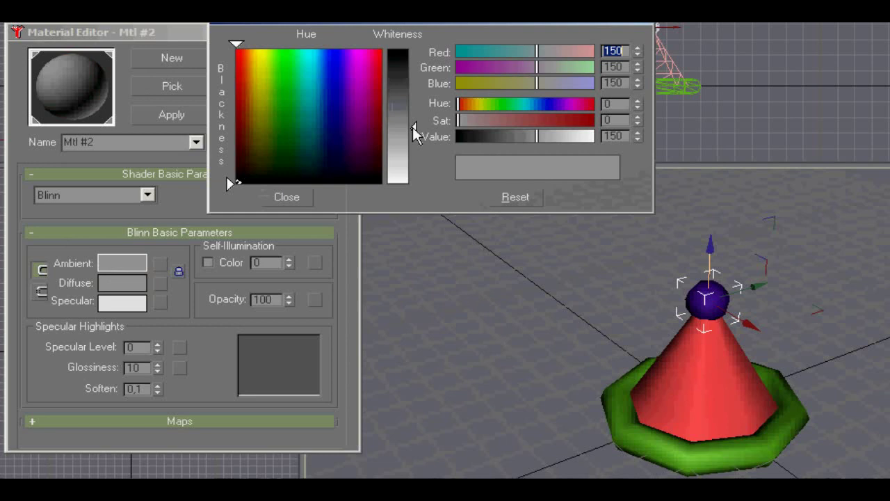
pyautogui.moveTo(414, 128); pyautogui.dragTo(414, 184)
pyautogui.click(286, 197)
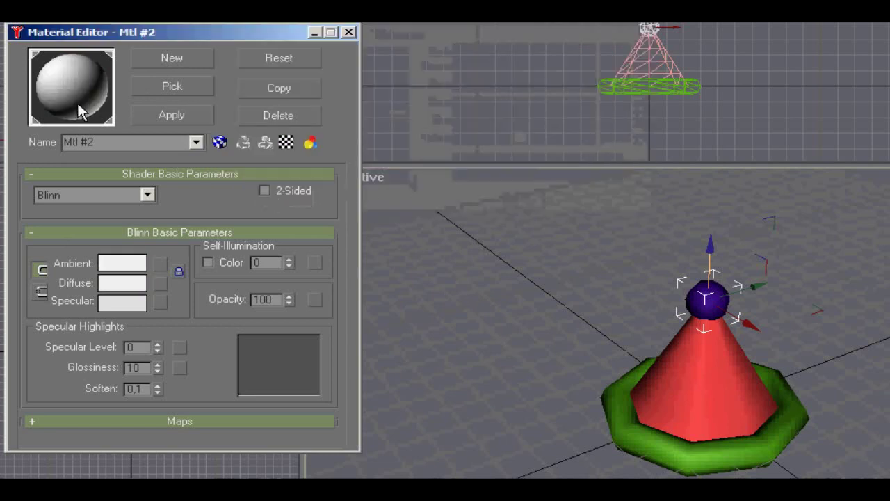
pyautogui.moveTo(72, 94); pyautogui.dragTo(736, 305)
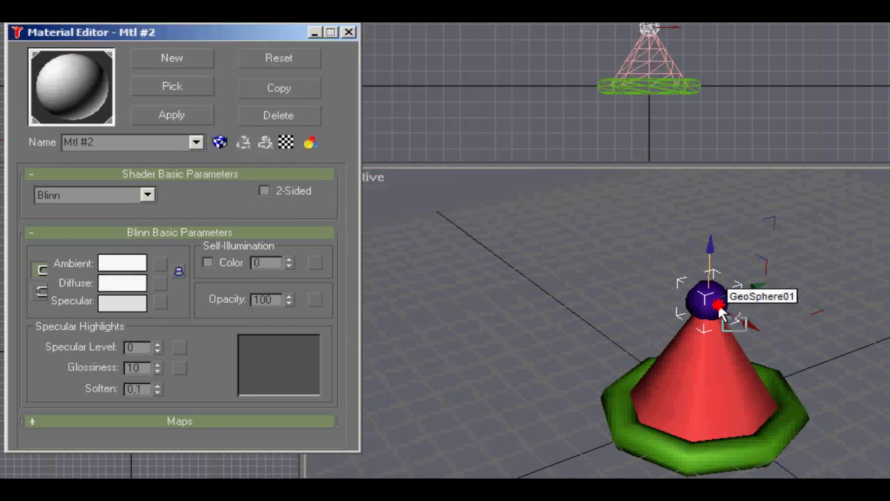
pyautogui.moveTo(90, 105); pyautogui.dragTo(612, 421)
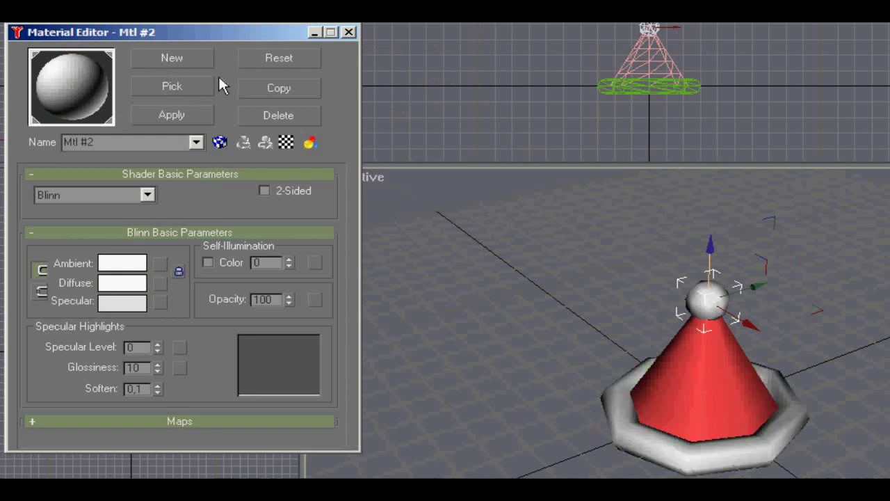
pyautogui.click(350, 32)
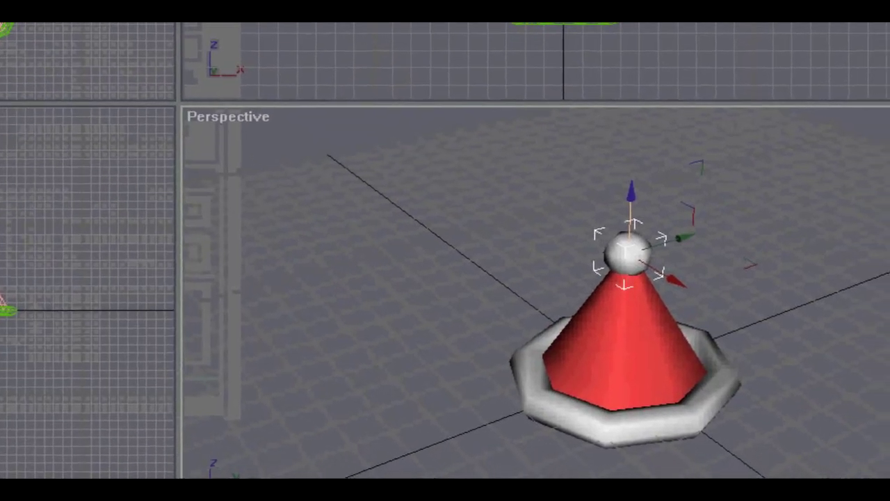
pyautogui.moveTo(453, 284)
pyautogui.keyDown('alt'); pyautogui.mouseDown(button='middle')
pyautogui.moveTo(569, 203)
pyautogui.moveTo(501, 252)
pyautogui.mouseUp(button='middle'); pyautogui.keyUp('alt')
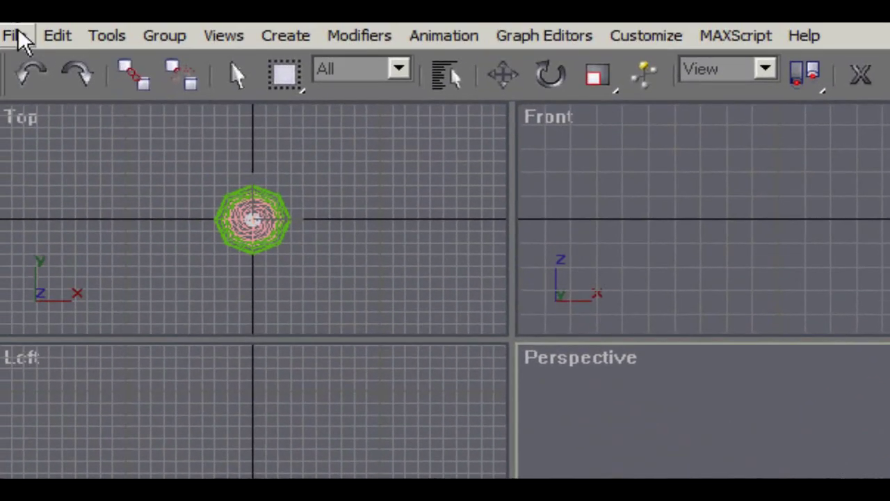
pyautogui.click(21, 40)
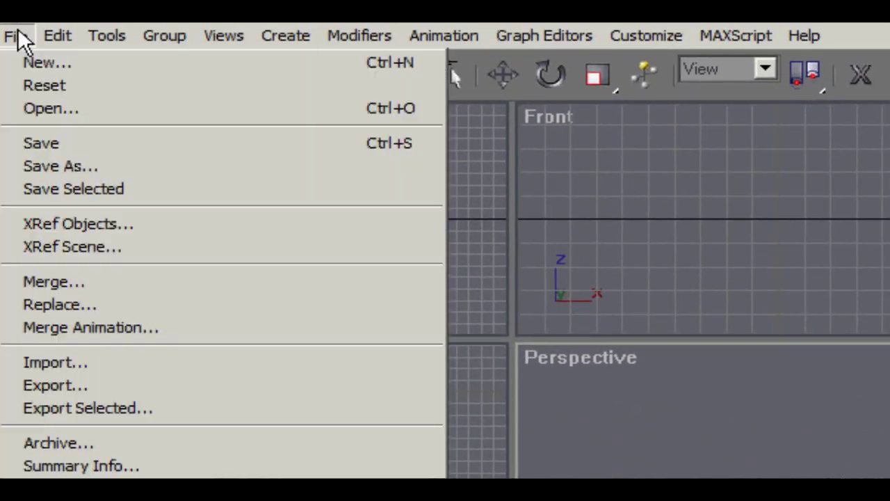
pyautogui.click(21, 146)
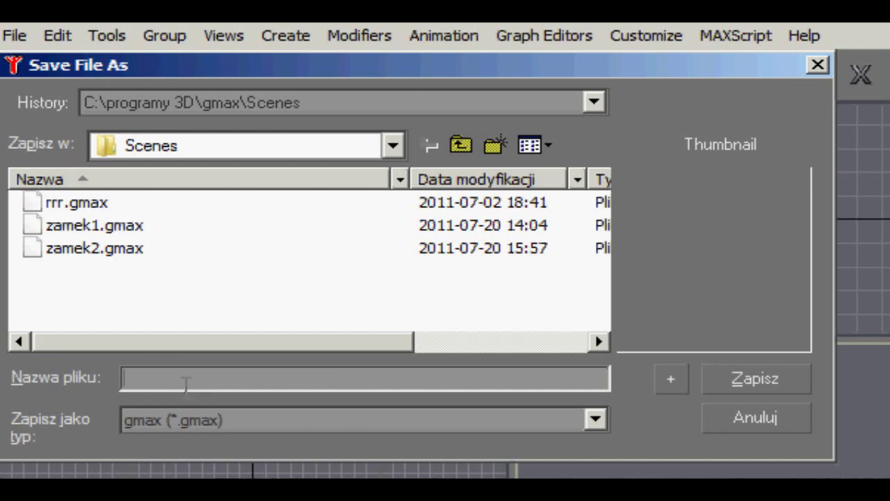
pyautogui.click(745, 420)
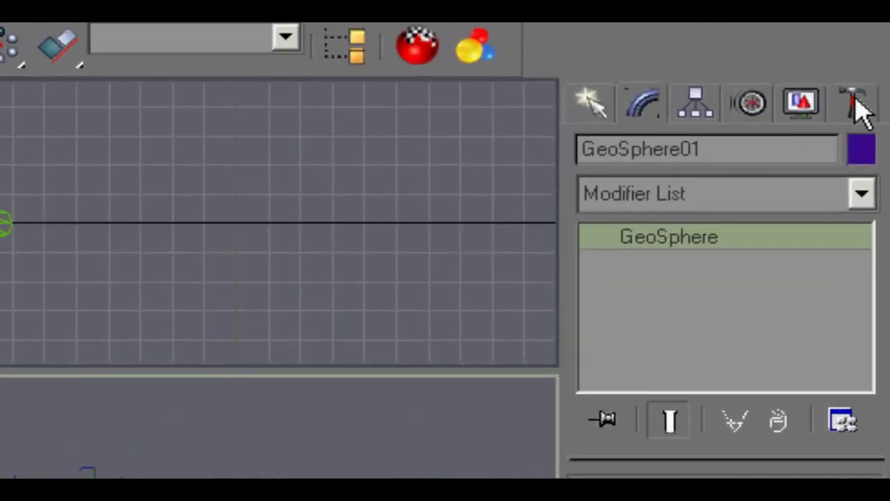
# Use KrxImpExp's Export 3DS utility to save the scene as 'czapa'
pyautogui.click(856, 103)
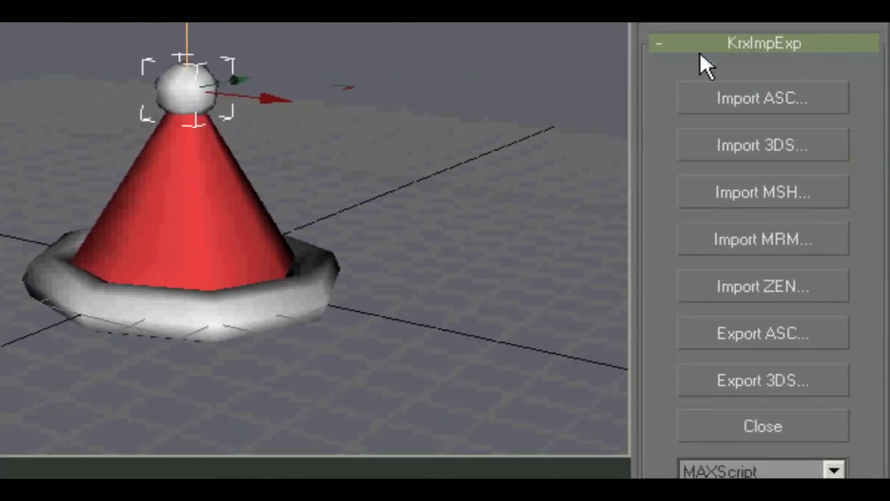
pyautogui.click(659, 44)
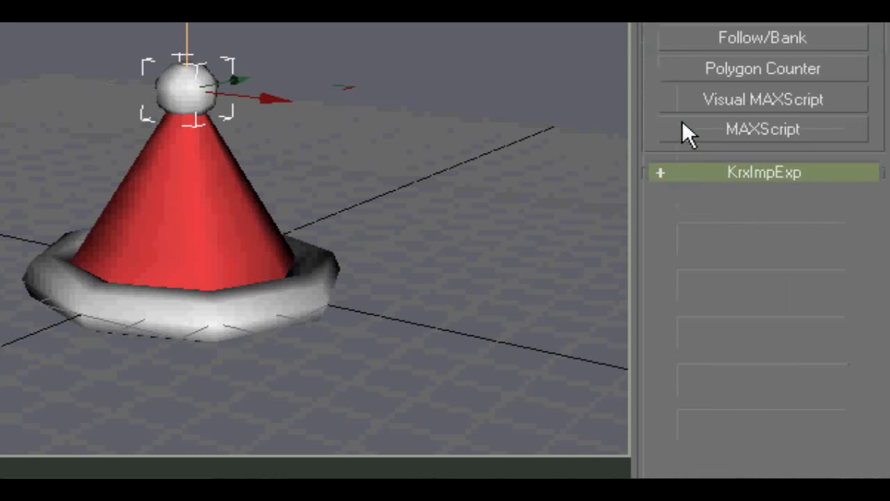
pyautogui.click(660, 177)
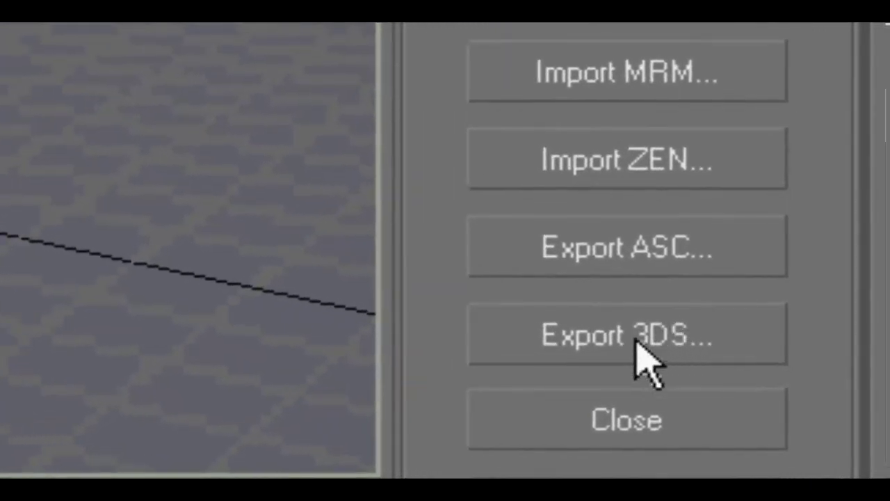
pyautogui.click(666, 333)
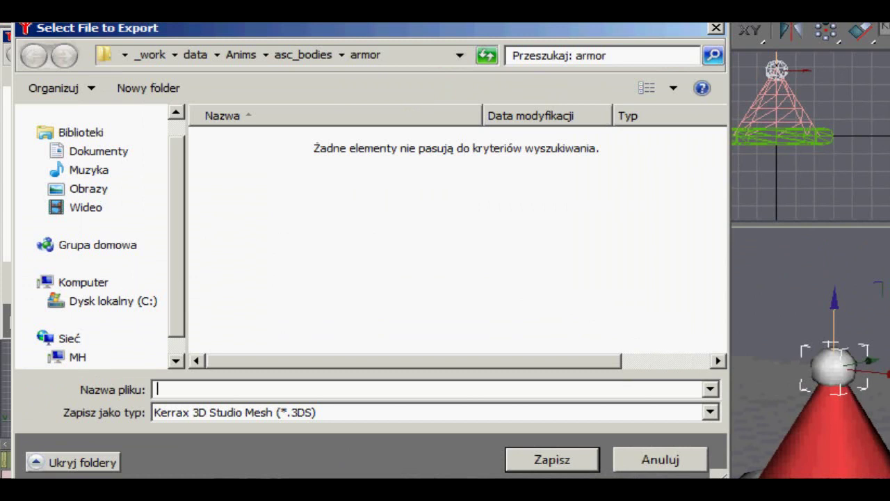
pyautogui.write('czapa')
pyautogui.click(534, 461)
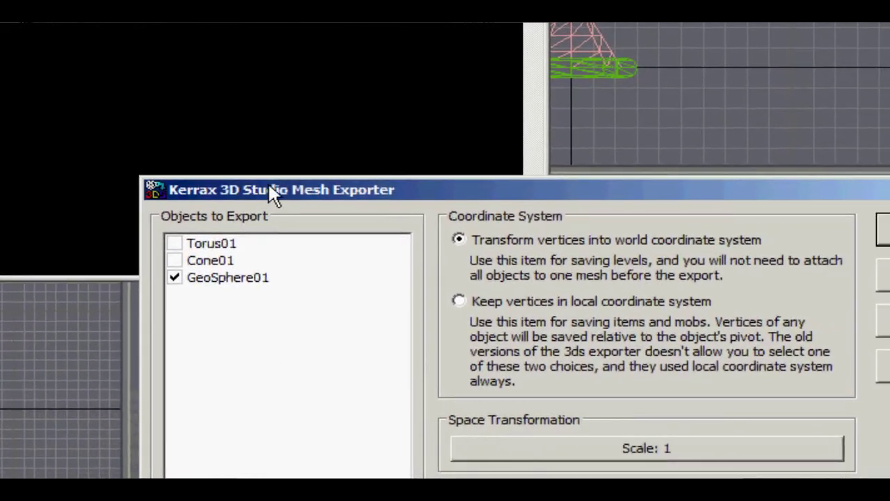
# Tick Torus01 and Cone01 in the exporter's Objects to Export list
pyautogui.moveTo(273, 191); pyautogui.dragTo(153, 31)
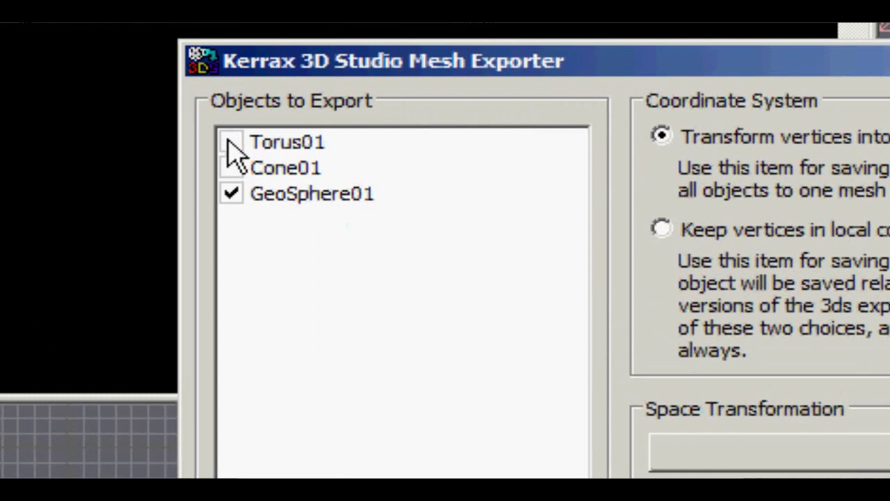
pyautogui.click(231, 141)
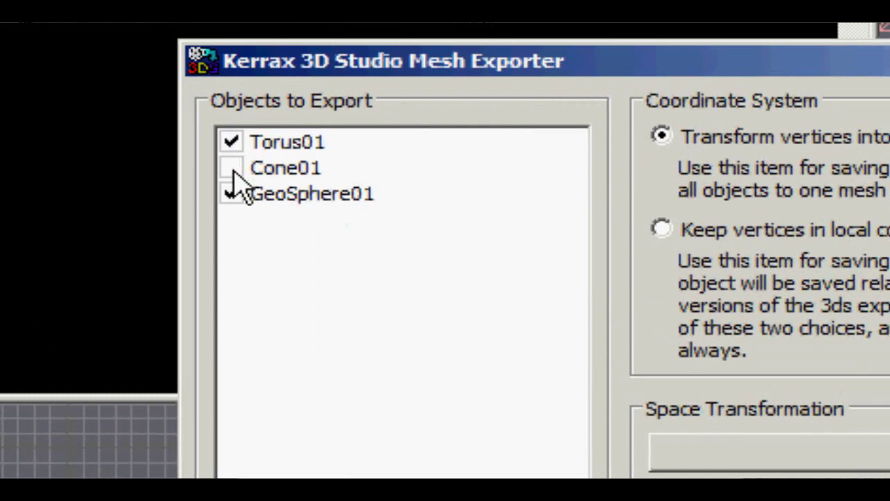
pyautogui.click(231, 168)
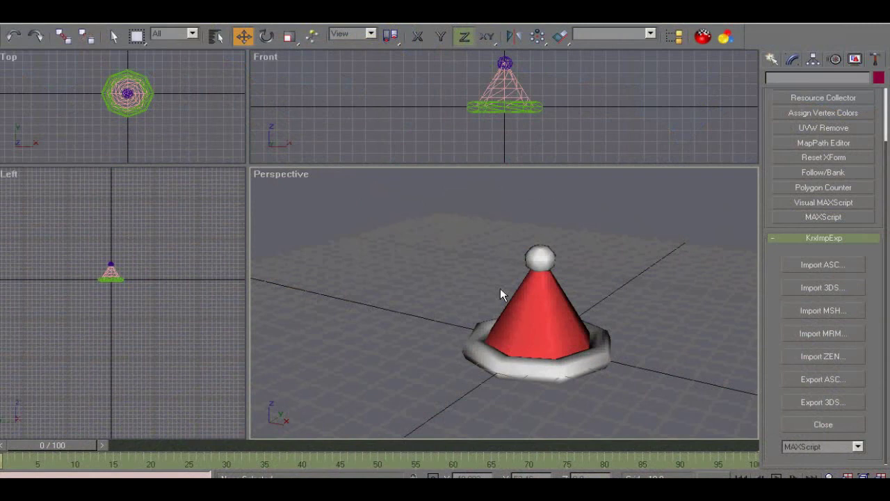
# Select all the hat parts and scale them down together
pyautogui.moveTo(293, 114); pyautogui.dragTo(579, 326)
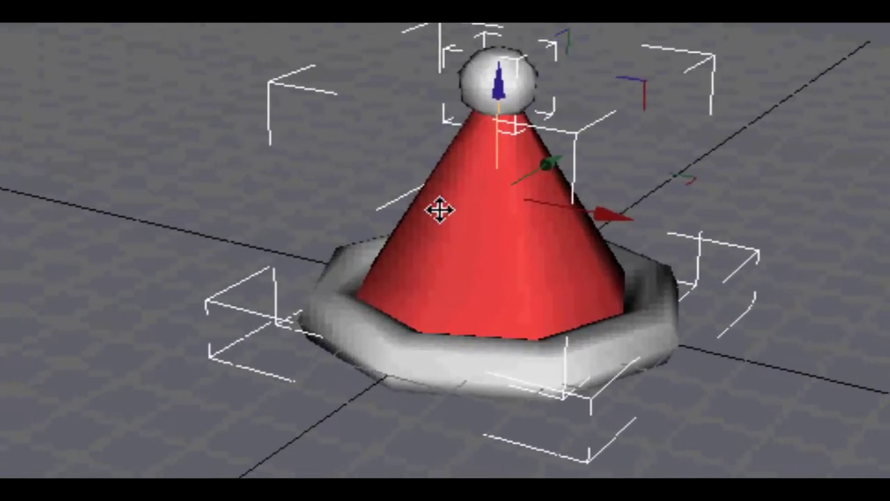
pyautogui.rightClick(439, 207)
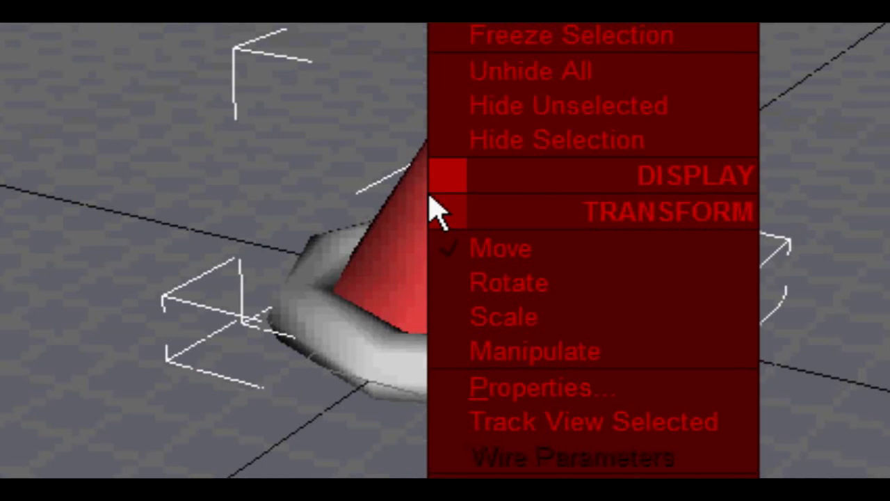
pyautogui.click(473, 320)
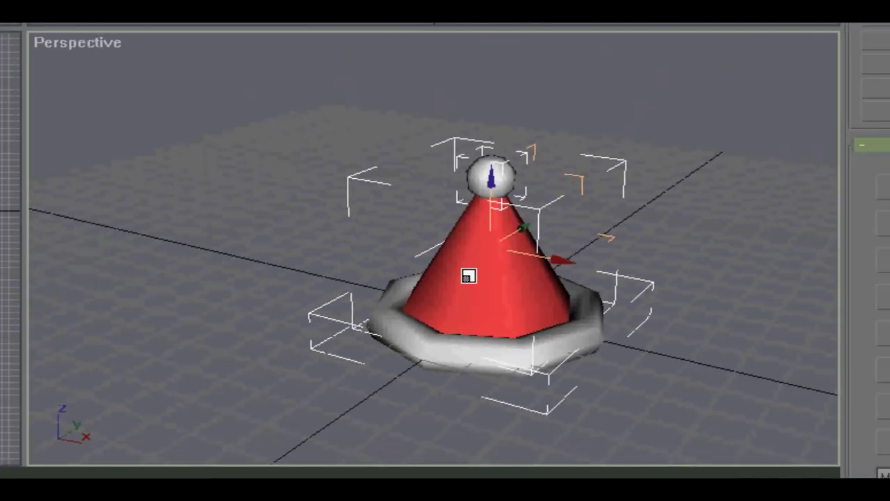
pyautogui.moveTo(468, 276)
pyautogui.mouseDown()
pyautogui.moveTo(430, 287)
pyautogui.moveTo(409, 388)
pyautogui.moveTo(411, 373)
pyautogui.mouseUp()
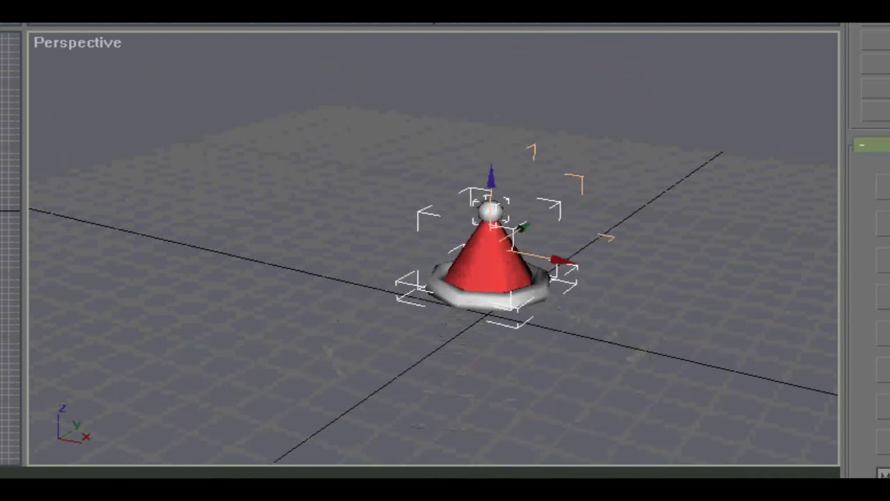
# Orbit to a low front angle and raise the hat slightly on the Z axis
pyautogui.hotkey('ctrl', 'r')
pyautogui.moveTo(407, 235)
pyautogui.mouseDown()
pyautogui.moveTo(427, 185)
pyautogui.moveTo(427, 192)
pyautogui.mouseUp()
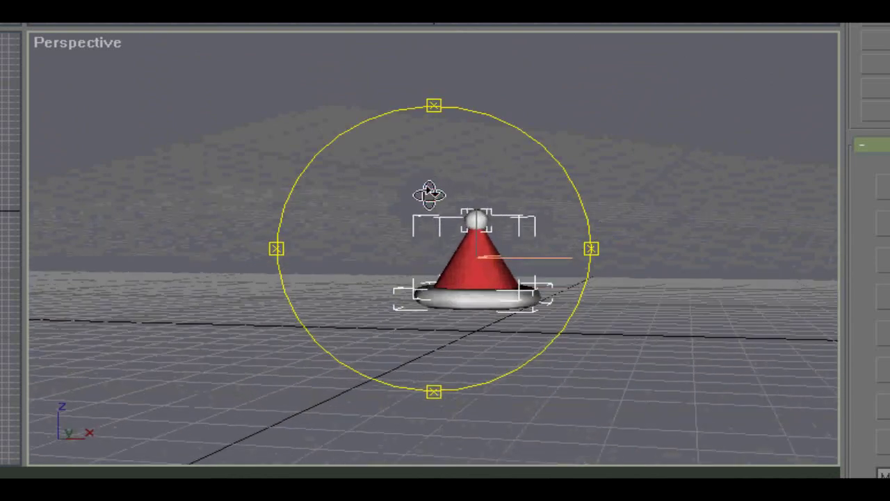
pyautogui.rightClick(442, 168)
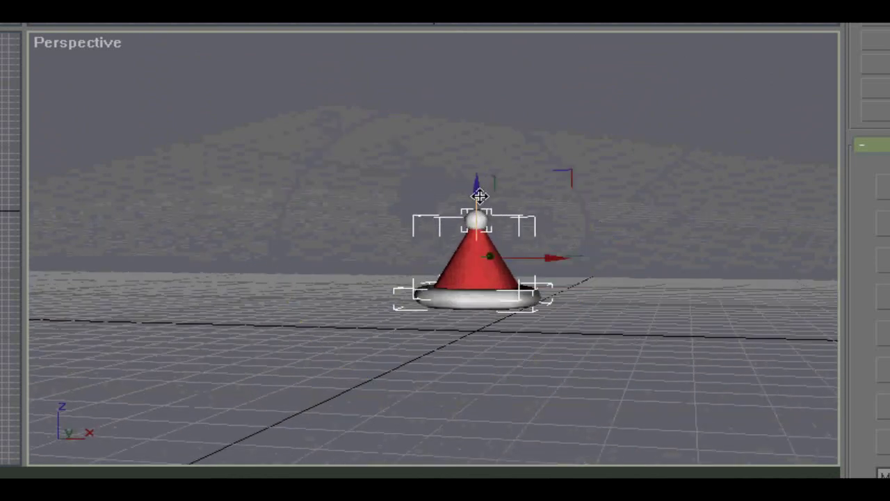
pyautogui.moveTo(476, 192)
pyautogui.mouseDown()
pyautogui.moveTo(476, 89)
pyautogui.moveTo(417, 207)
pyautogui.moveTo(441, 169)
pyautogui.mouseUp()
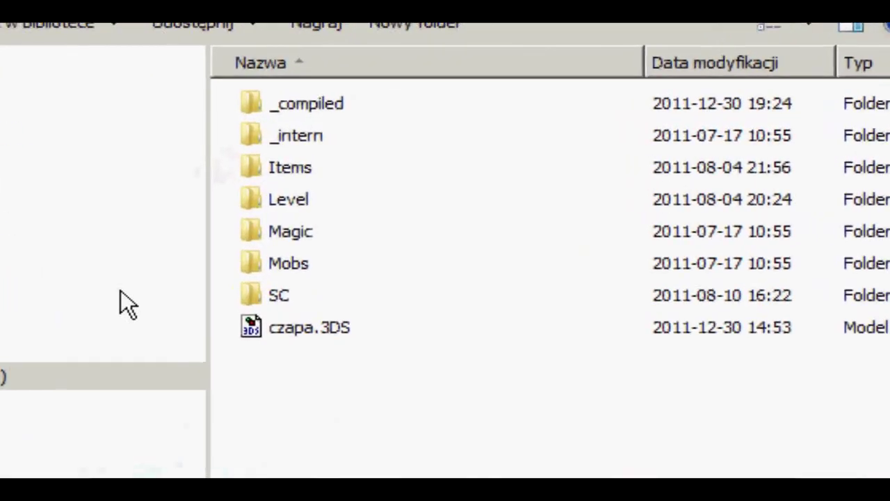
# Open the _compiled folder and search it for 'czapa'
pyautogui.click(294, 333)
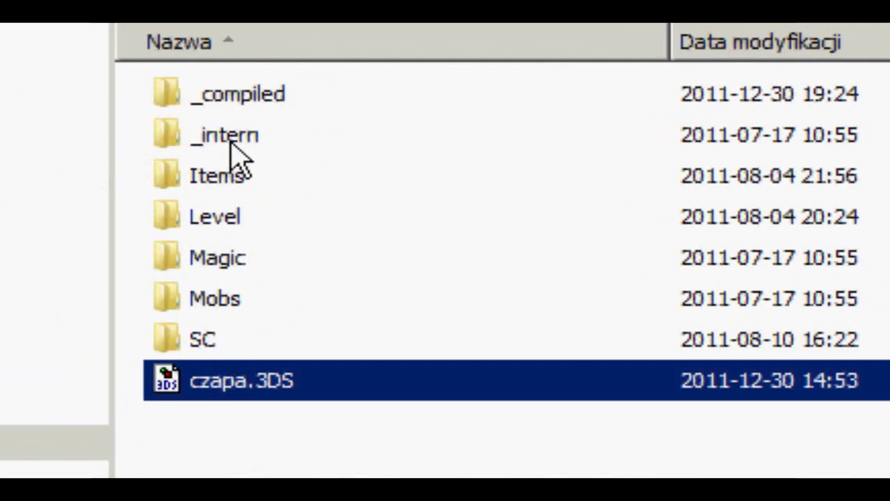
pyautogui.doubleClick(225, 97)
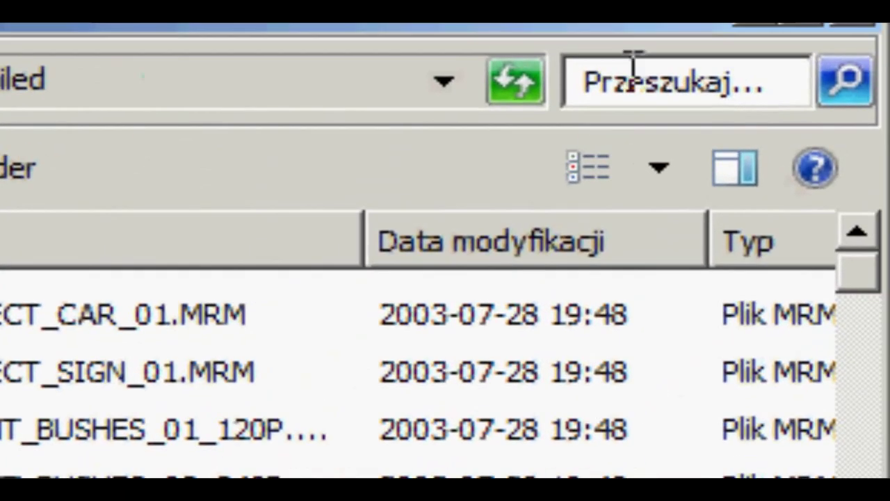
pyautogui.click(637, 70)
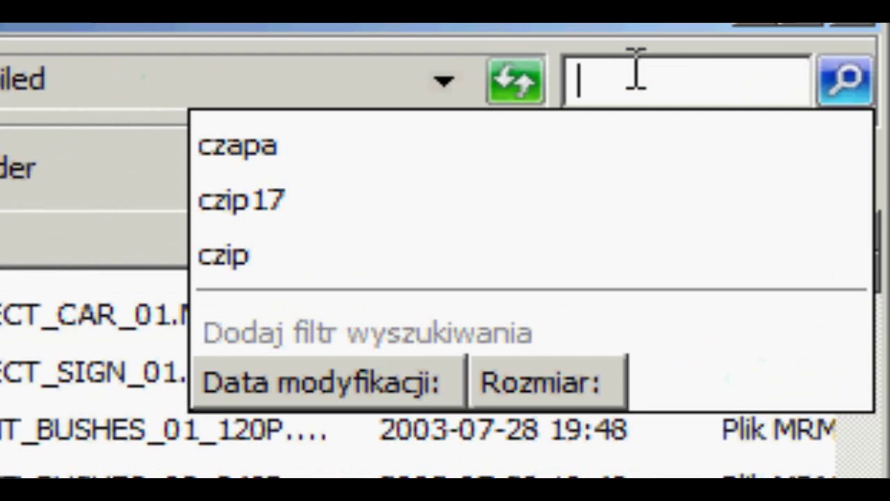
pyautogui.write('czapa')
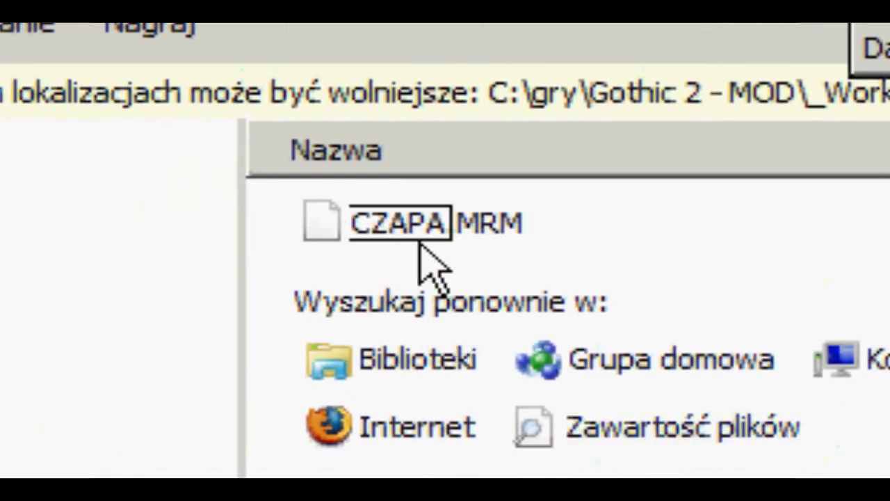
# Delete CZAPA.MRM to the recycle bin, then return to Meshes and select czapa.3DS
pyautogui.click(394, 224)
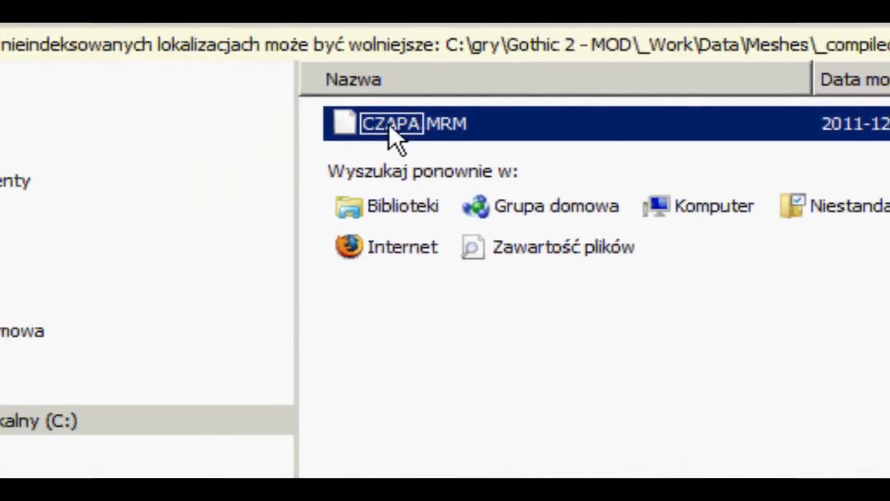
pyautogui.rightClick(388, 91)
pyautogui.click(452, 438)
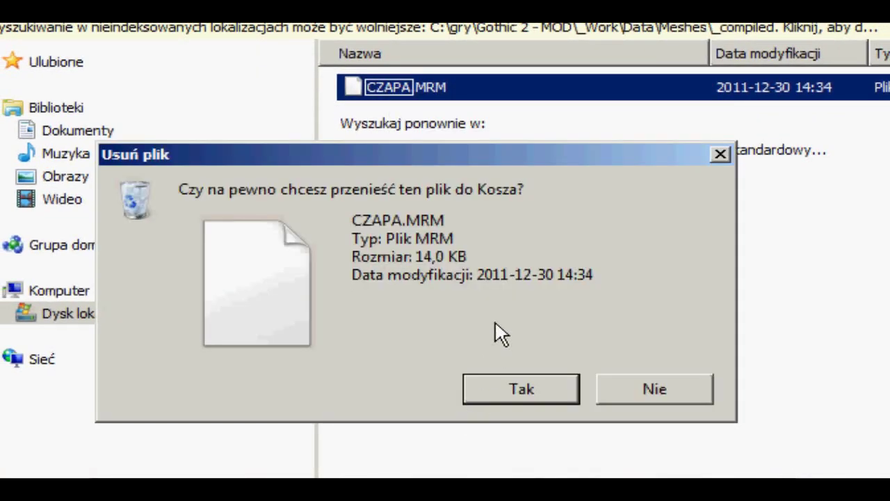
pyautogui.click(502, 385)
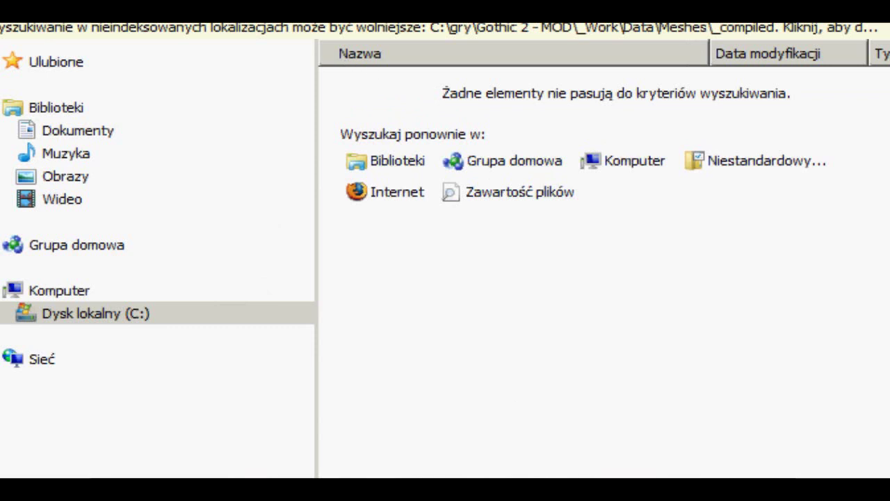
pyautogui.press('BackSpace')
pyautogui.press('BackSpace')
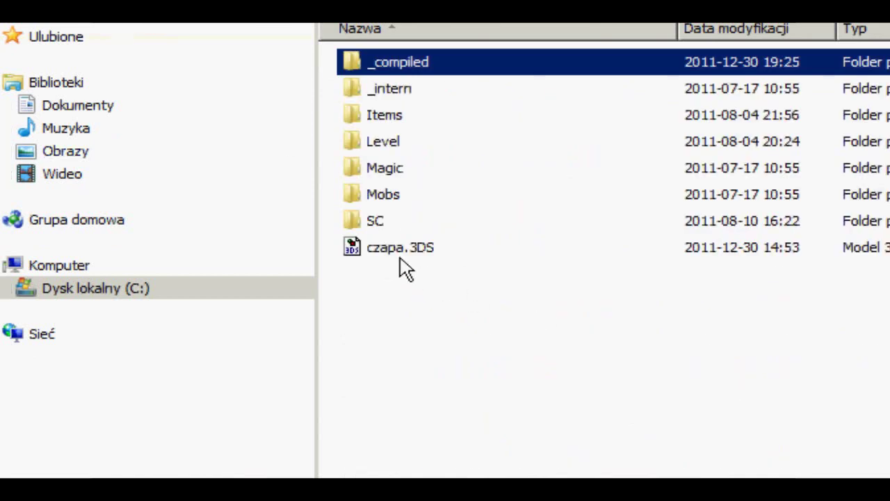
pyautogui.click(402, 258)
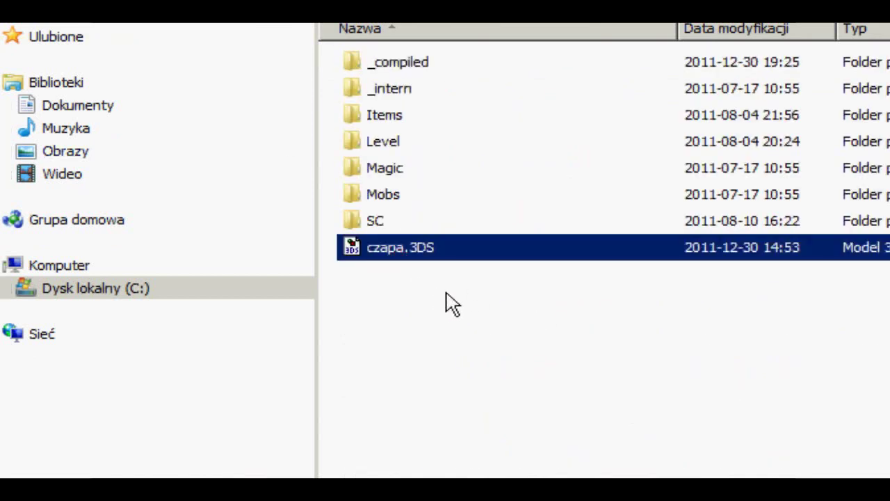